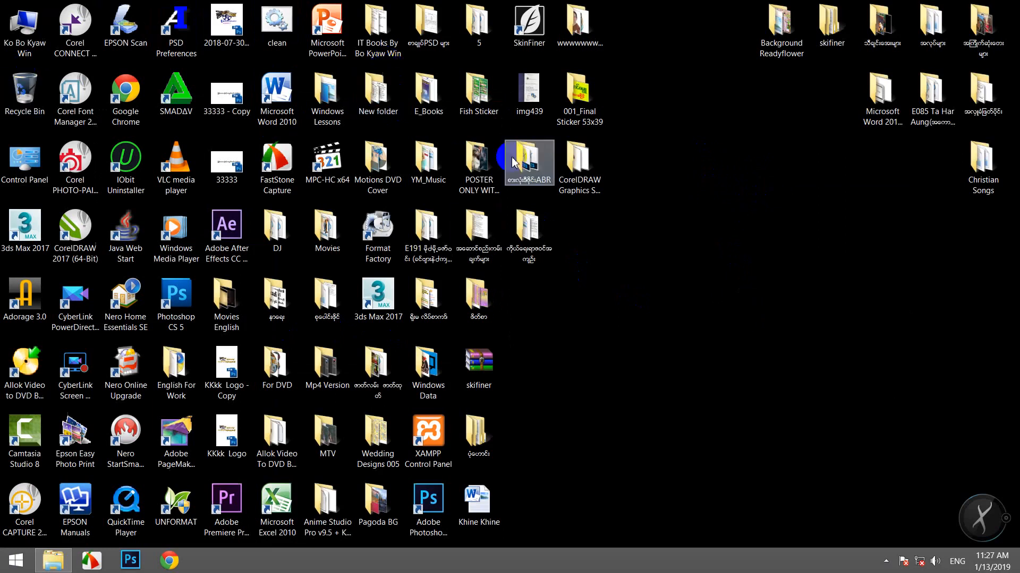
{"action": "right_click", "coordinate": [736, 225]}
{"action": "left_click", "coordinate": [755, 257]}
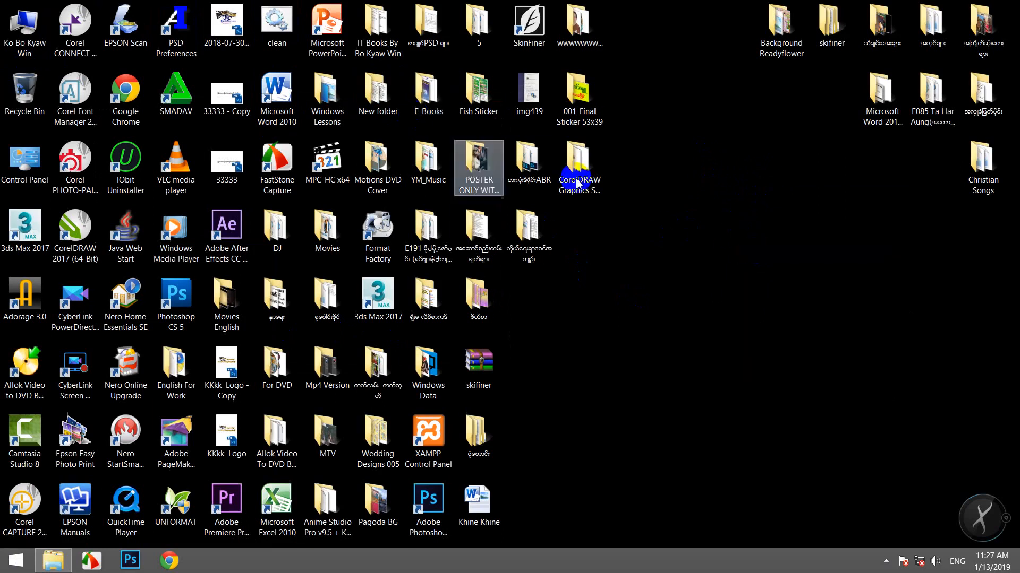
{"action": "right_click", "coordinate": [641, 179]}
{"action": "left_click", "coordinate": [663, 211]}
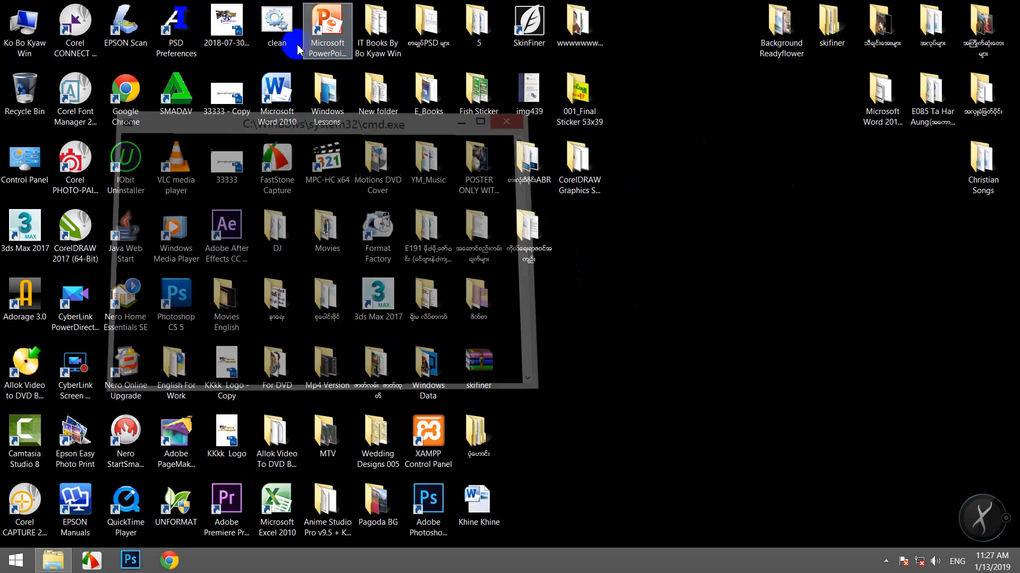
{"action": "right_click", "coordinate": [681, 178]}
{"action": "left_click", "coordinate": [696, 211]}
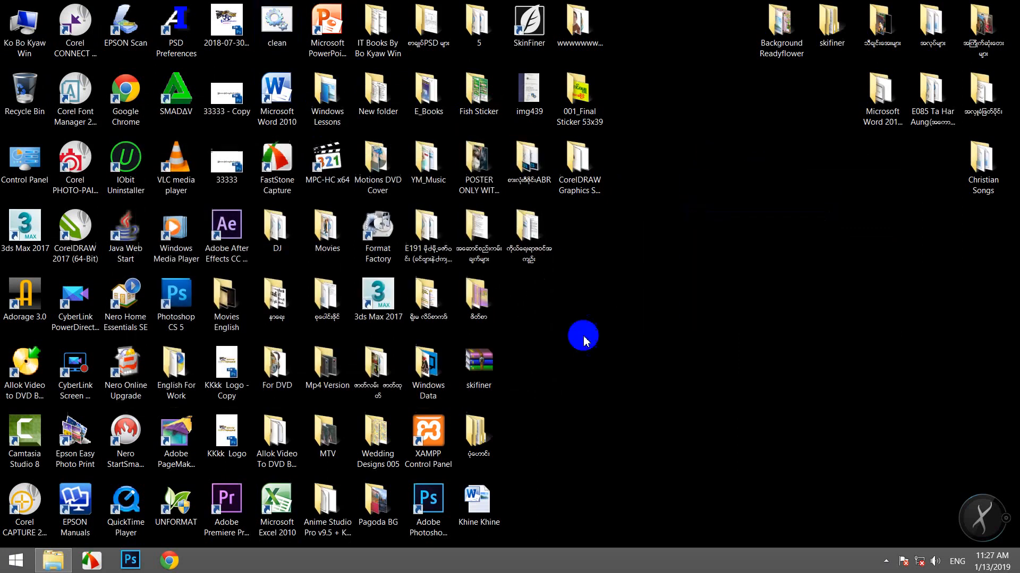
{"action": "right_click", "coordinate": [679, 286]}
{"action": "left_click", "coordinate": [699, 319]}
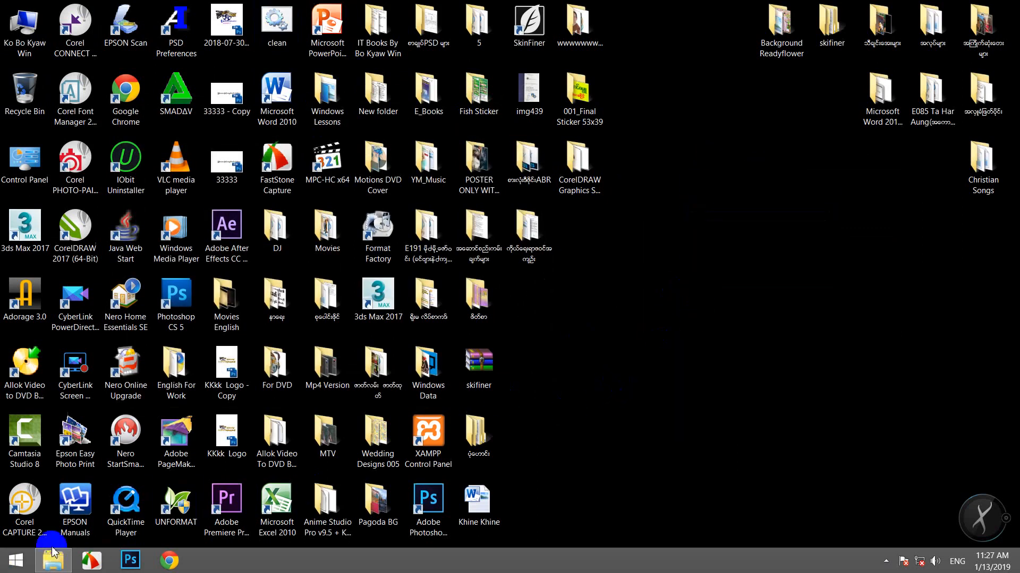
{"action": "left_click", "coordinate": [5, 566]}
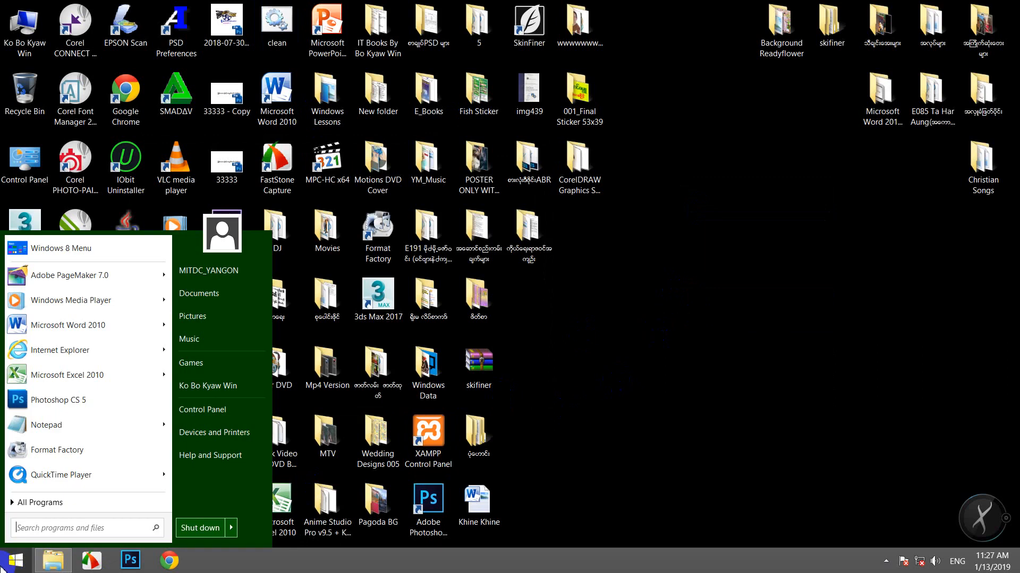
{"action": "left_click", "coordinate": [209, 410]}
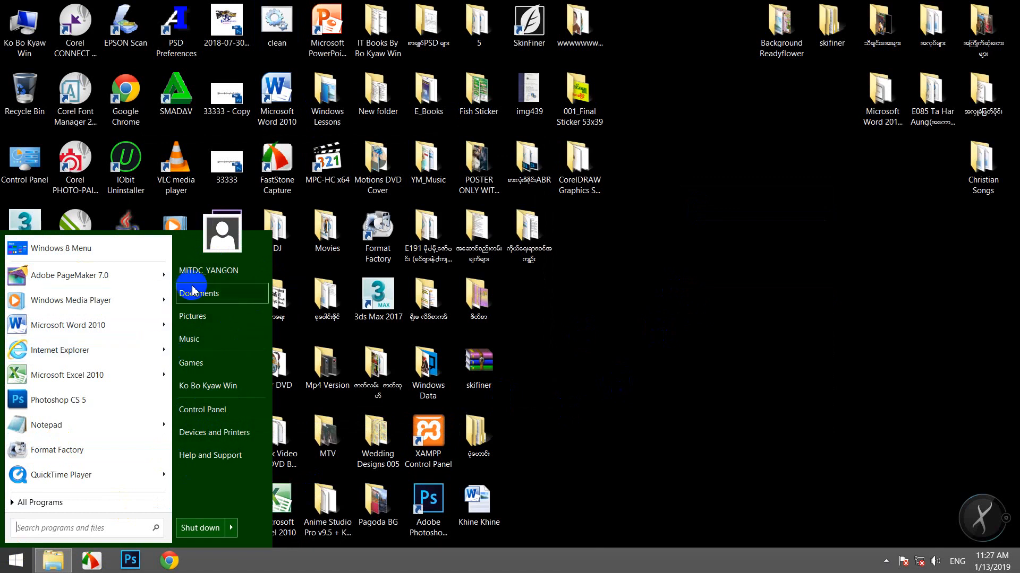
{"action": "mouse_move", "coordinate": [116, 311]}
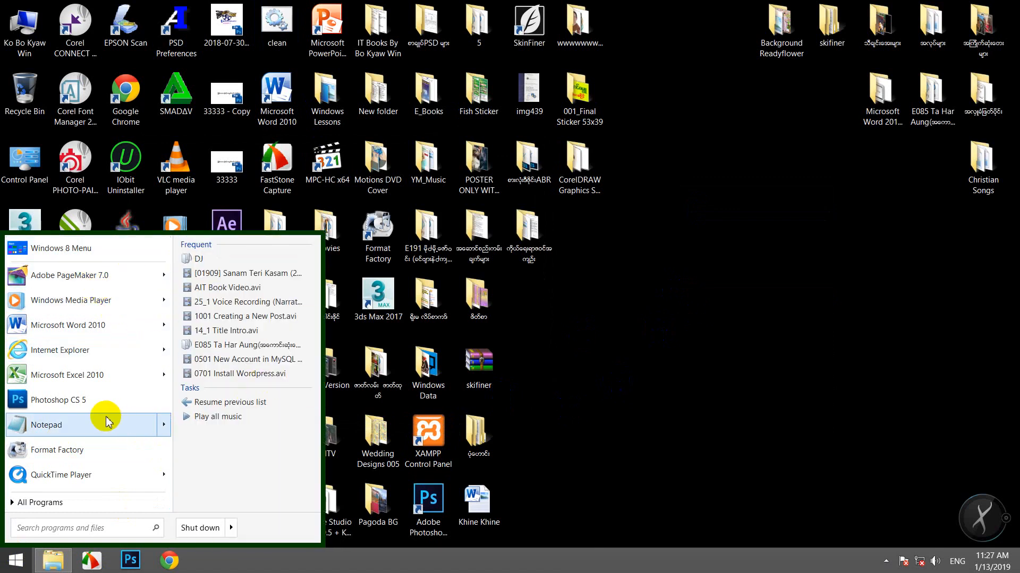
{"action": "left_click", "coordinate": [723, 346]}
Open Control Panel and close its window again.
{"action": "left_click", "coordinate": [1, 571]}
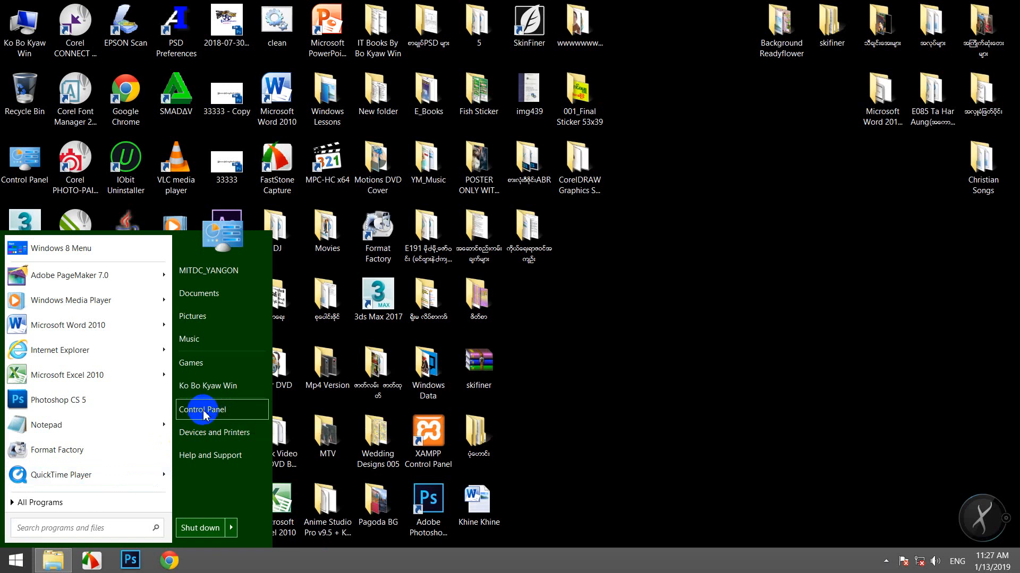
{"action": "left_click", "coordinate": [203, 411]}
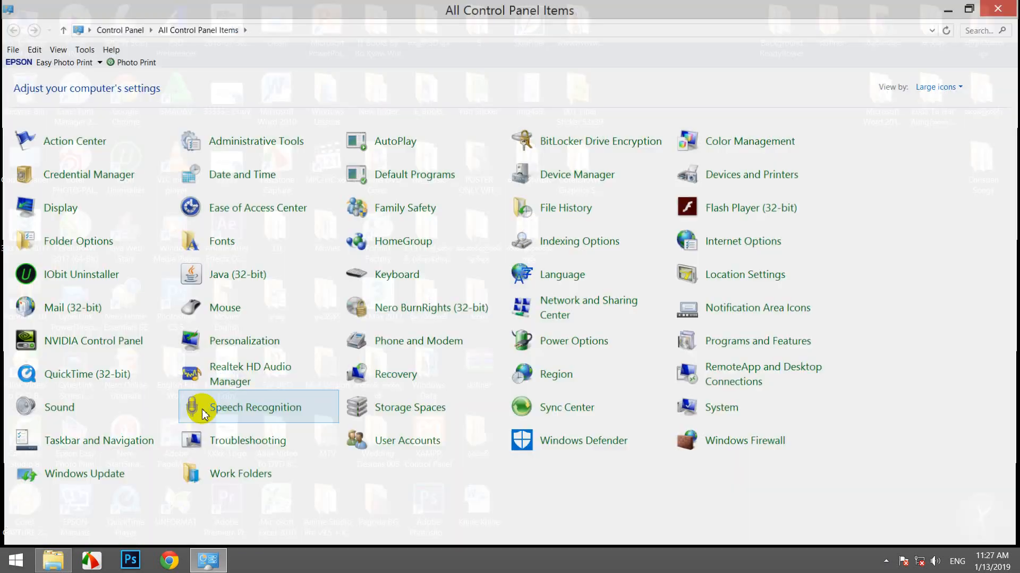
{"action": "left_click", "coordinate": [950, 9]}
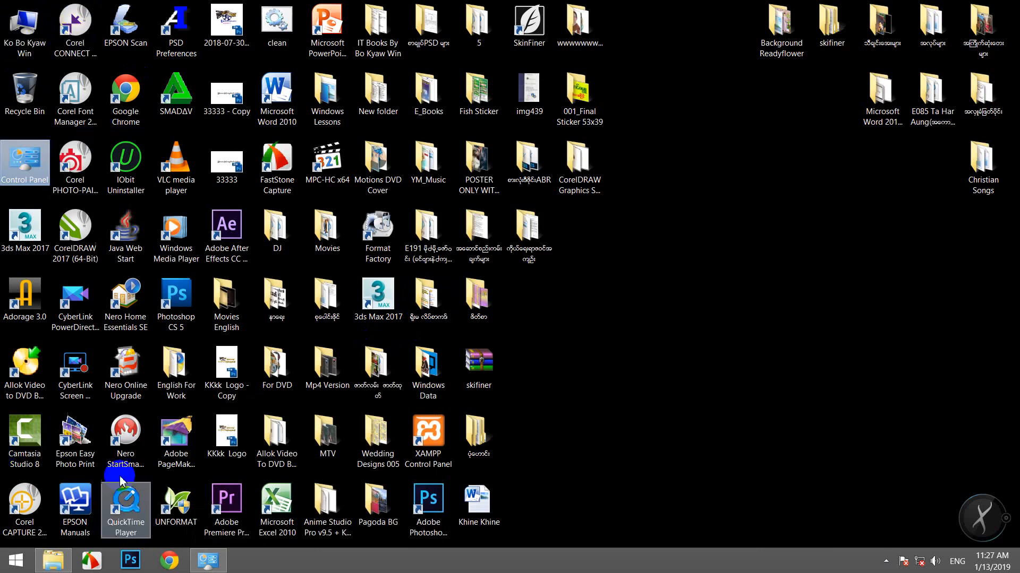
{"action": "left_click", "coordinate": [208, 561]}
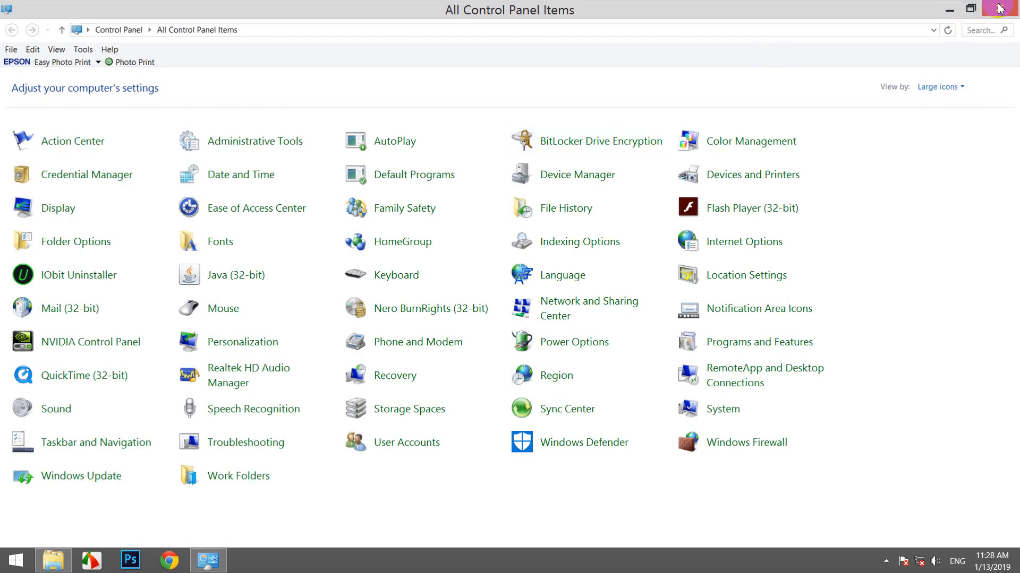
{"action": "left_click", "coordinate": [1006, 7]}
Open the User Account Control settings from the User Accounts page of Control Panel.
{"action": "left_click", "coordinate": [23, 161]}
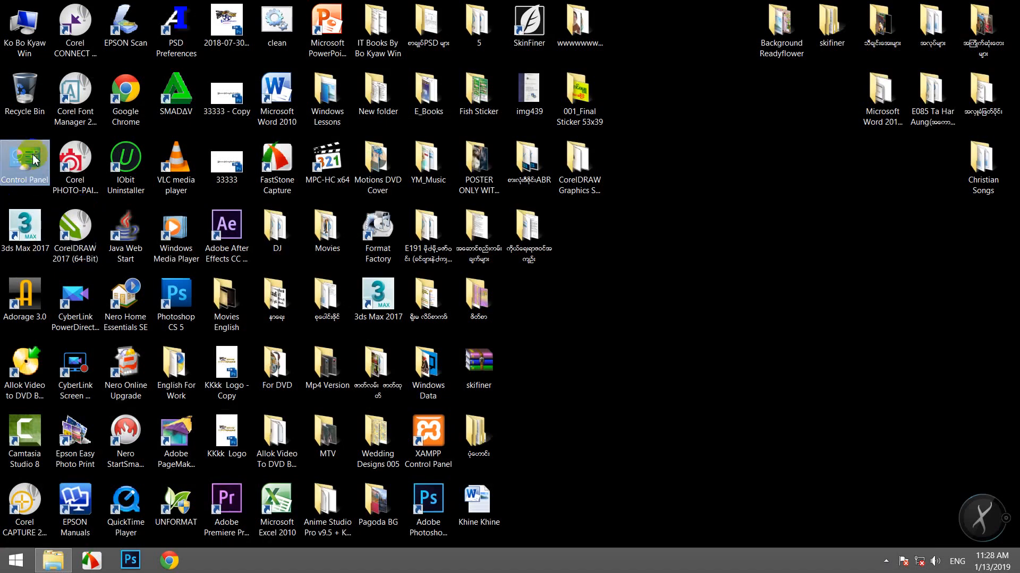
{"action": "double_click", "coordinate": [34, 159]}
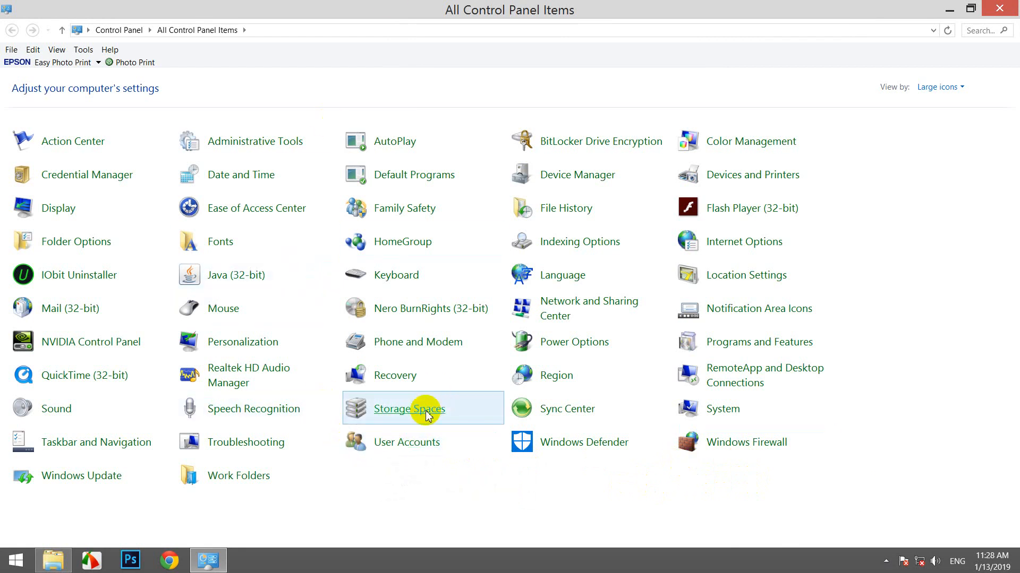
{"action": "left_click", "coordinate": [404, 446]}
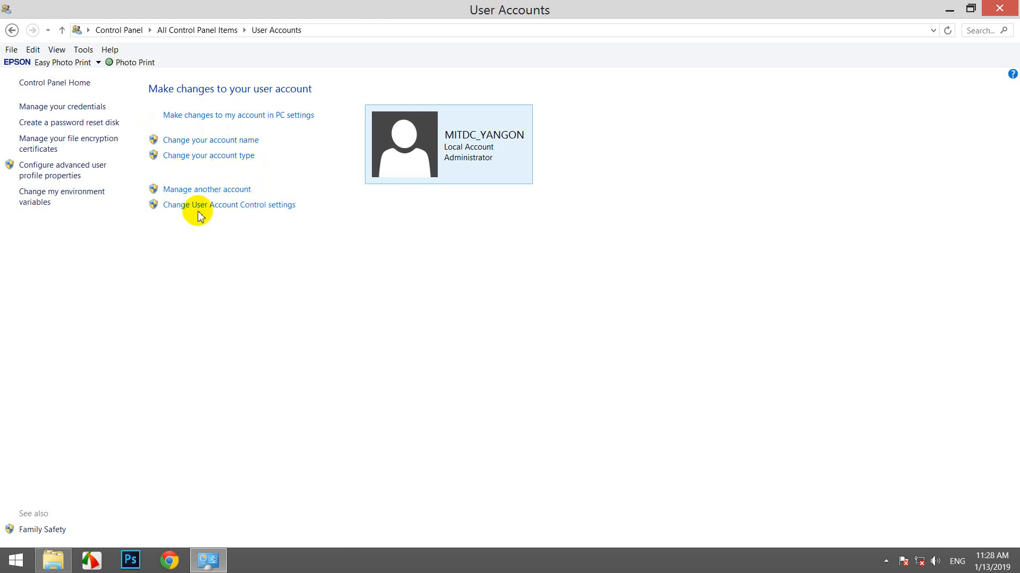
{"action": "left_click", "coordinate": [234, 205]}
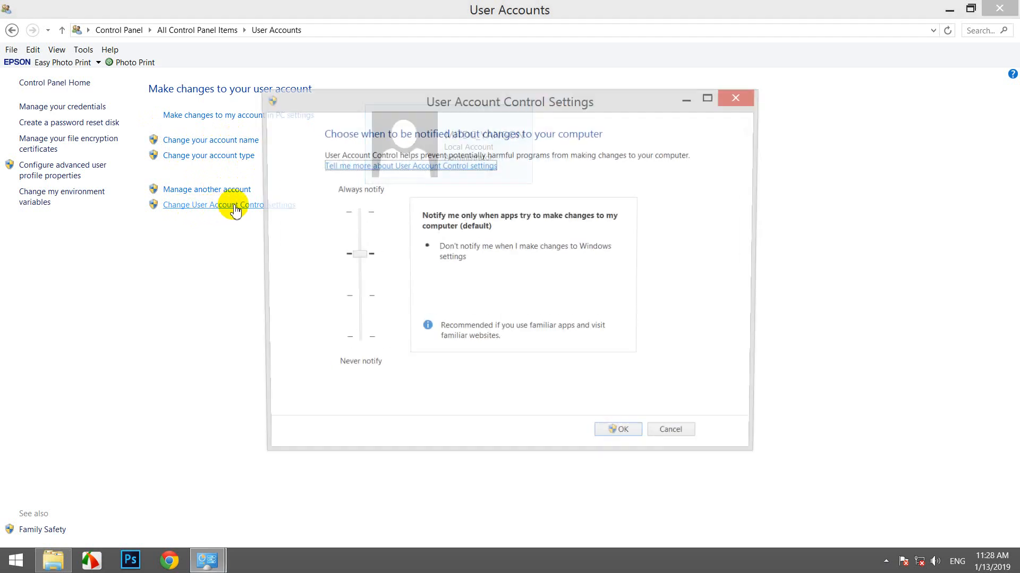
{"action": "left_click_drag", "start_coordinate": [432, 100], "coordinate": [555, 162]}
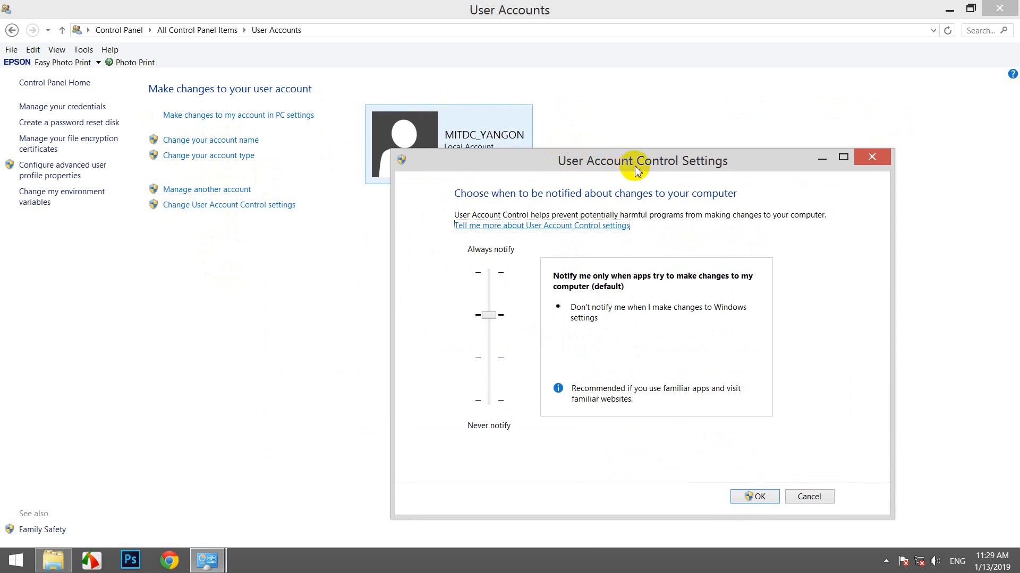
{"action": "left_click_drag", "start_coordinate": [661, 159], "coordinate": [617, 97]}
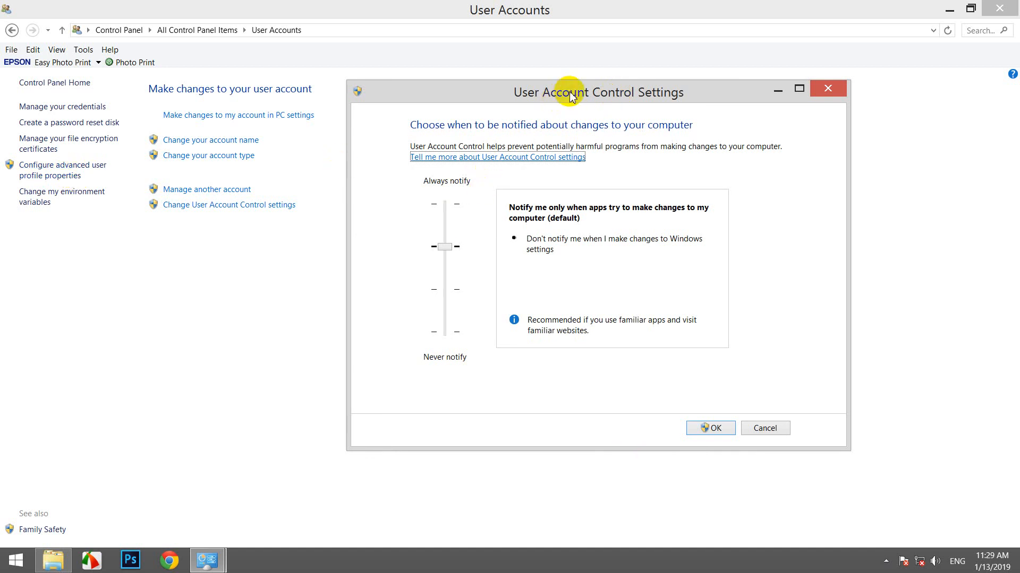
{"action": "mouse_move", "coordinate": [569, 96]}
{"action": "left_mouse_down"}
{"action": "mouse_move", "coordinate": [543, 96]}
{"action": "mouse_move", "coordinate": [552, 102]}
{"action": "left_mouse_up"}
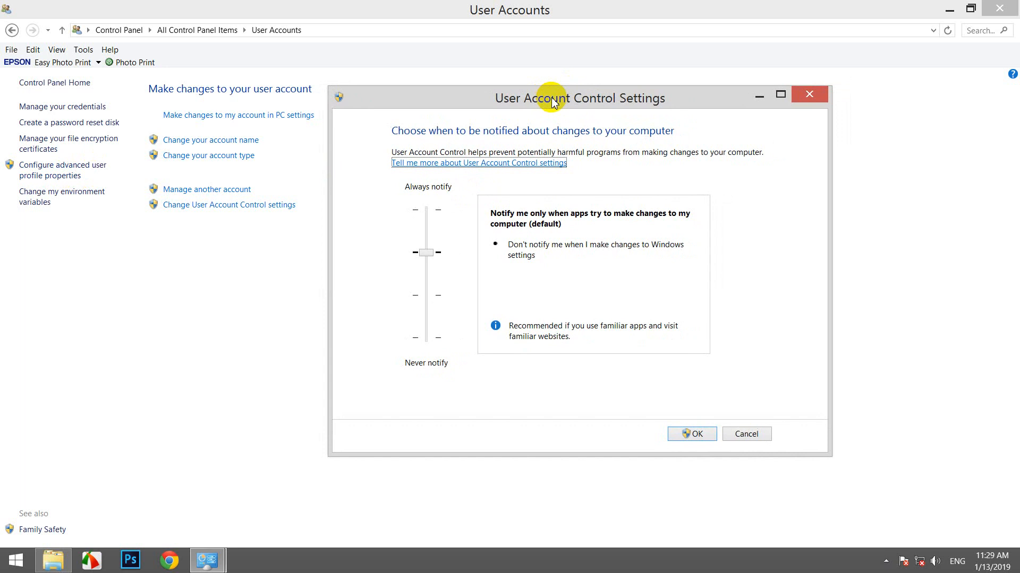
{"action": "mouse_move", "coordinate": [552, 101]}
{"action": "left_mouse_down"}
{"action": "mouse_move", "coordinate": [567, 101]}
{"action": "mouse_move", "coordinate": [545, 100]}
{"action": "mouse_move", "coordinate": [556, 102]}
{"action": "left_mouse_up"}
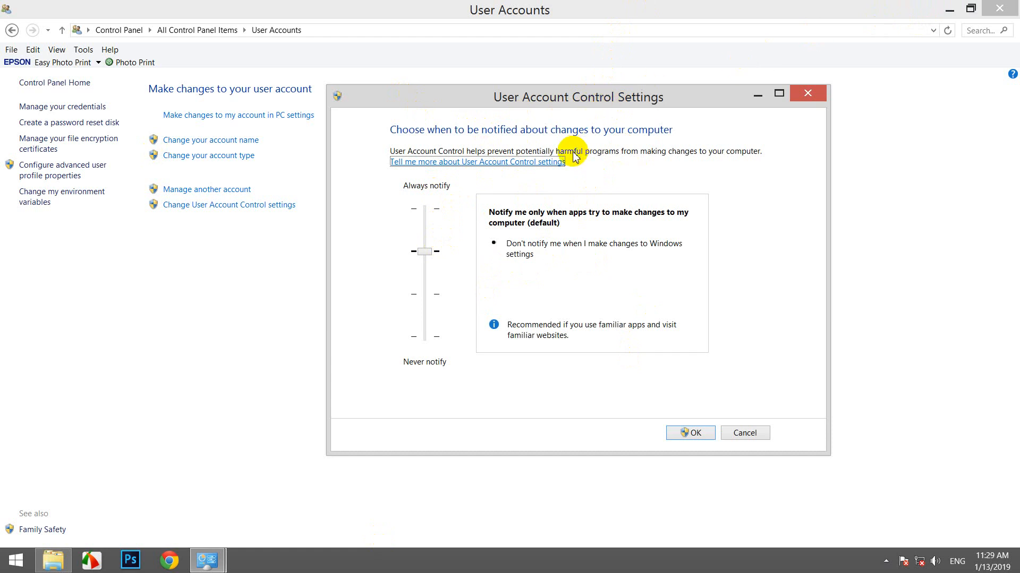
{"action": "mouse_move", "coordinate": [586, 101]}
{"action": "left_mouse_down"}
{"action": "mouse_move", "coordinate": [632, 100]}
{"action": "mouse_move", "coordinate": [588, 105]}
{"action": "left_mouse_up"}
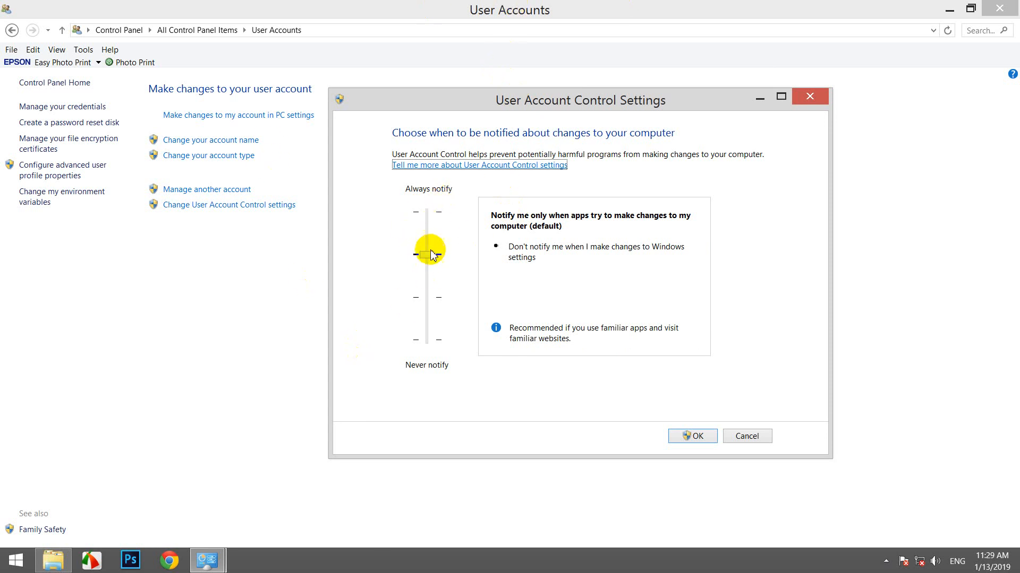
Set the User Account Control notification level to Never notify and apply it.
{"action": "mouse_move", "coordinate": [434, 259]}
{"action": "left_mouse_down"}
{"action": "mouse_move", "coordinate": [427, 208]}
{"action": "mouse_move", "coordinate": [429, 257]}
{"action": "left_mouse_up"}
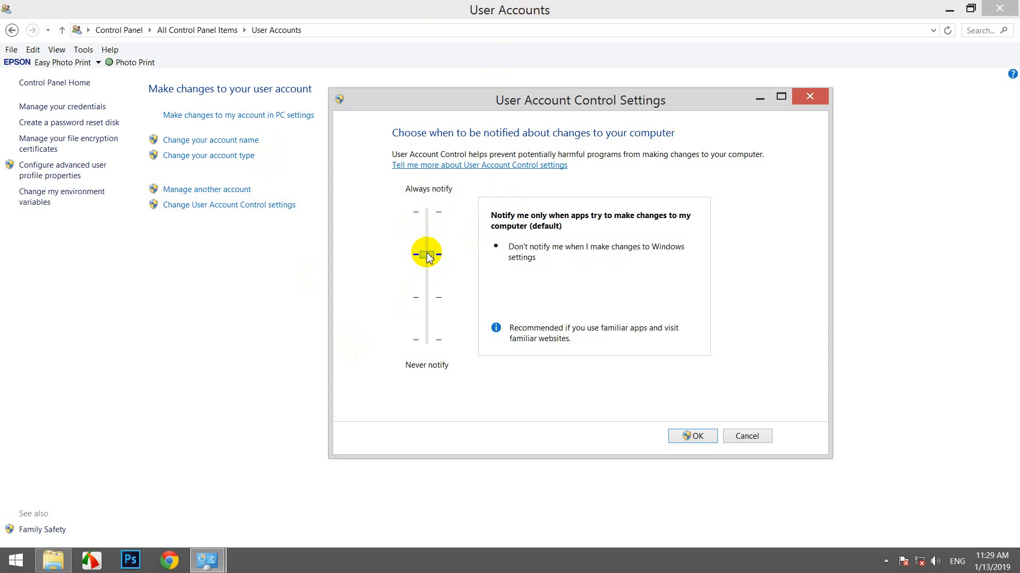
{"action": "left_click_drag", "start_coordinate": [429, 257], "coordinate": [426, 344]}
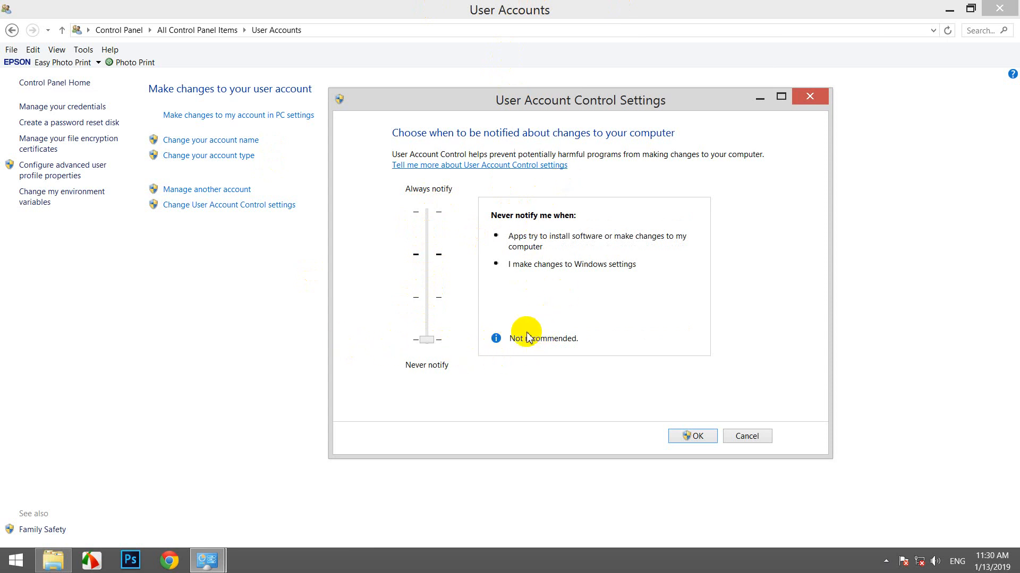
{"action": "mouse_move", "coordinate": [523, 101]}
{"action": "left_mouse_down"}
{"action": "mouse_move", "coordinate": [549, 82]}
{"action": "mouse_move", "coordinate": [523, 84]}
{"action": "left_mouse_up"}
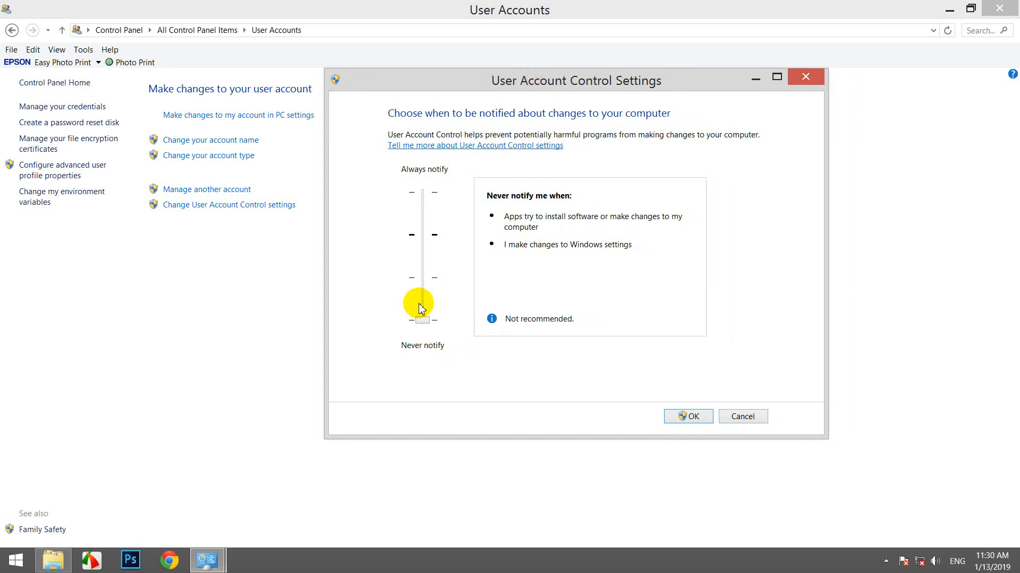
{"action": "left_click_drag", "start_coordinate": [537, 85], "coordinate": [457, 113]}
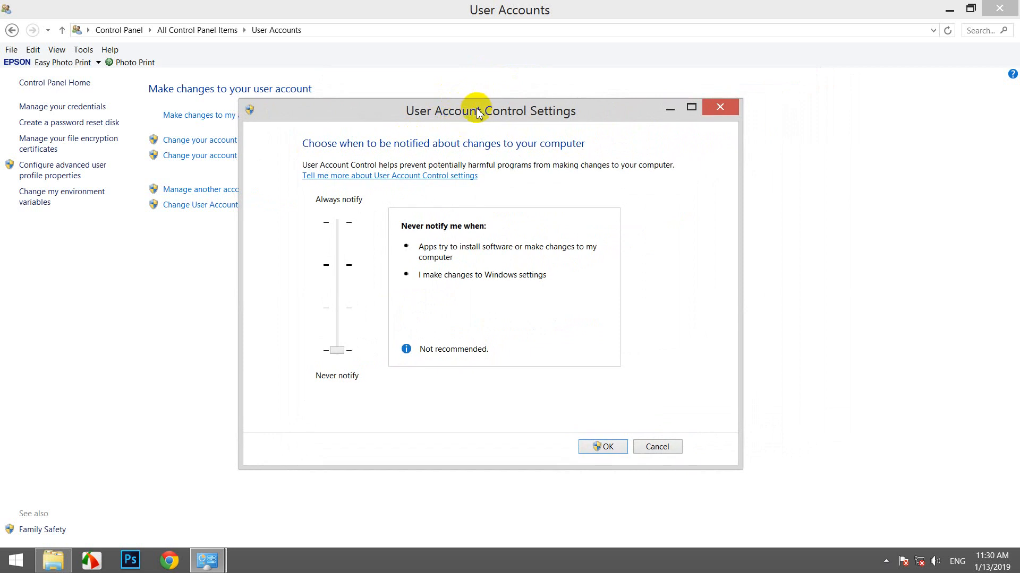
{"action": "mouse_move", "coordinate": [480, 114]}
{"action": "left_mouse_down"}
{"action": "mouse_move", "coordinate": [457, 118]}
{"action": "mouse_move", "coordinate": [475, 119]}
{"action": "left_mouse_up"}
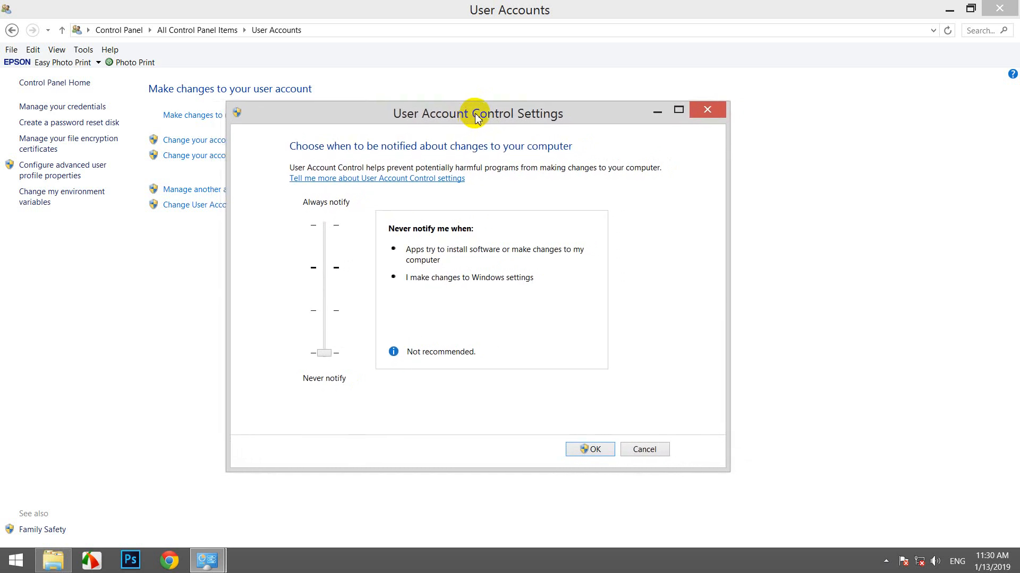
{"action": "left_click_drag", "start_coordinate": [475, 118], "coordinate": [487, 120]}
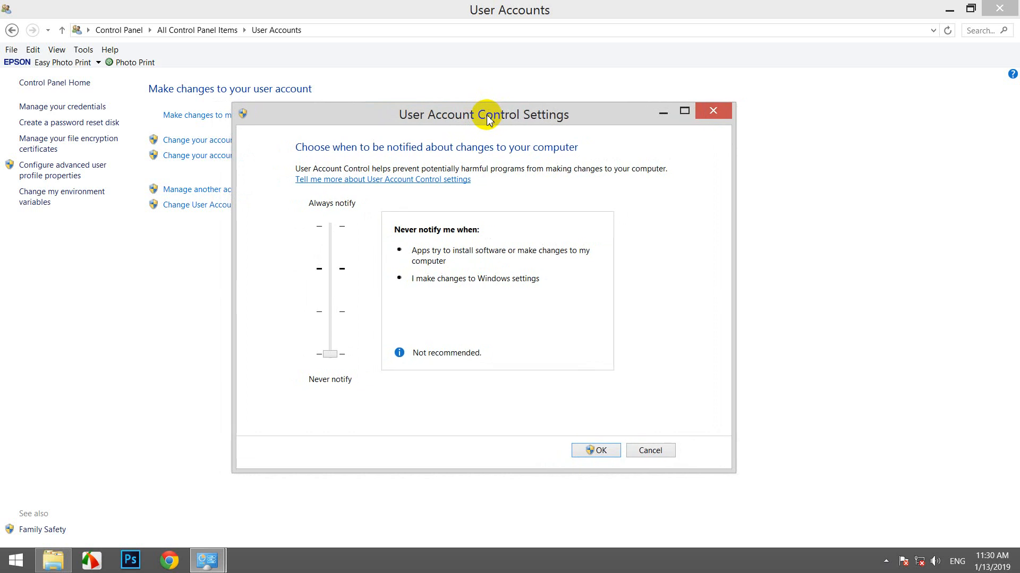
{"action": "left_click_drag", "start_coordinate": [486, 114], "coordinate": [506, 116]}
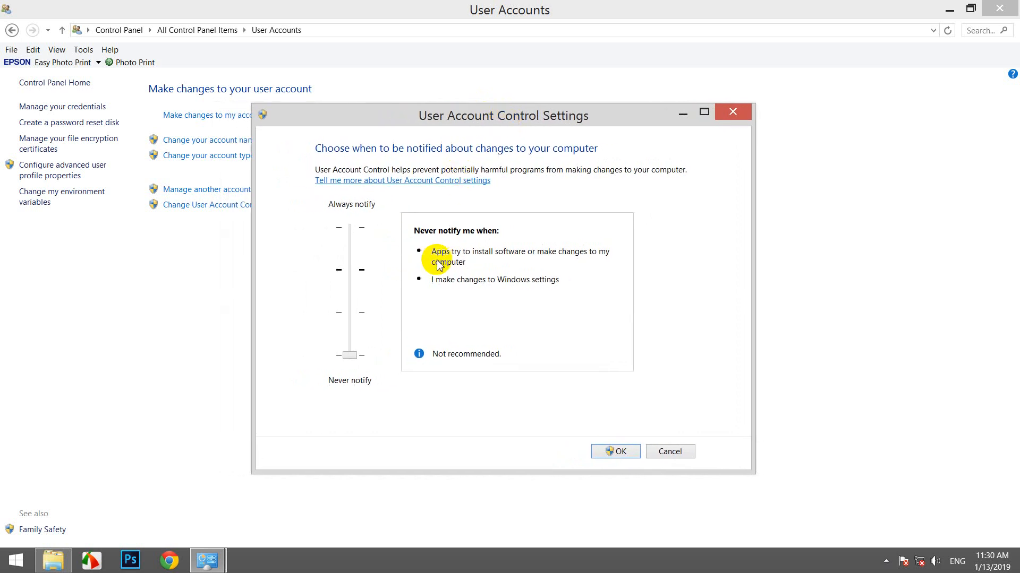
{"action": "left_click_drag", "start_coordinate": [504, 121], "coordinate": [403, 120]}
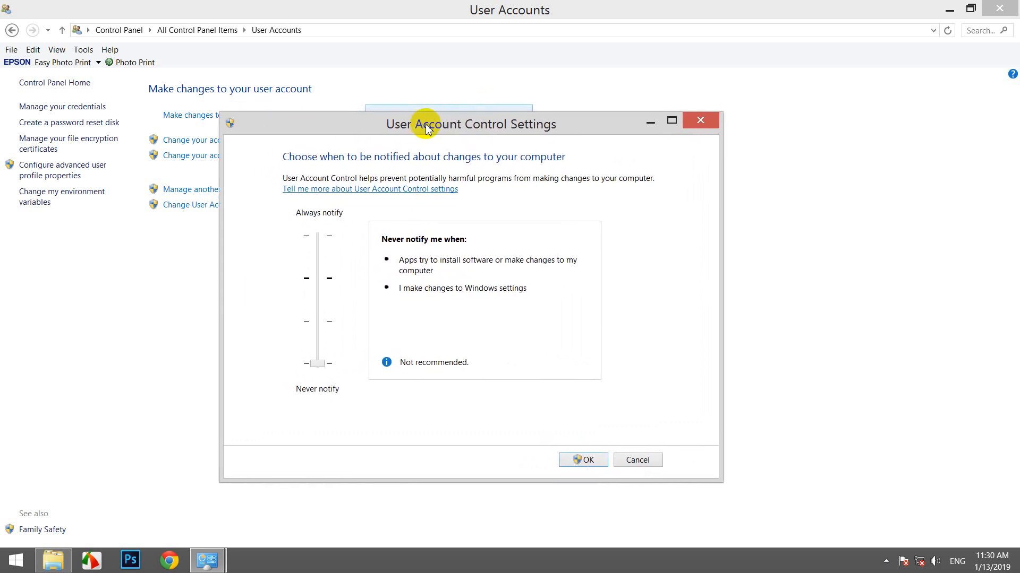
{"action": "left_click_drag", "start_coordinate": [466, 130], "coordinate": [481, 130]}
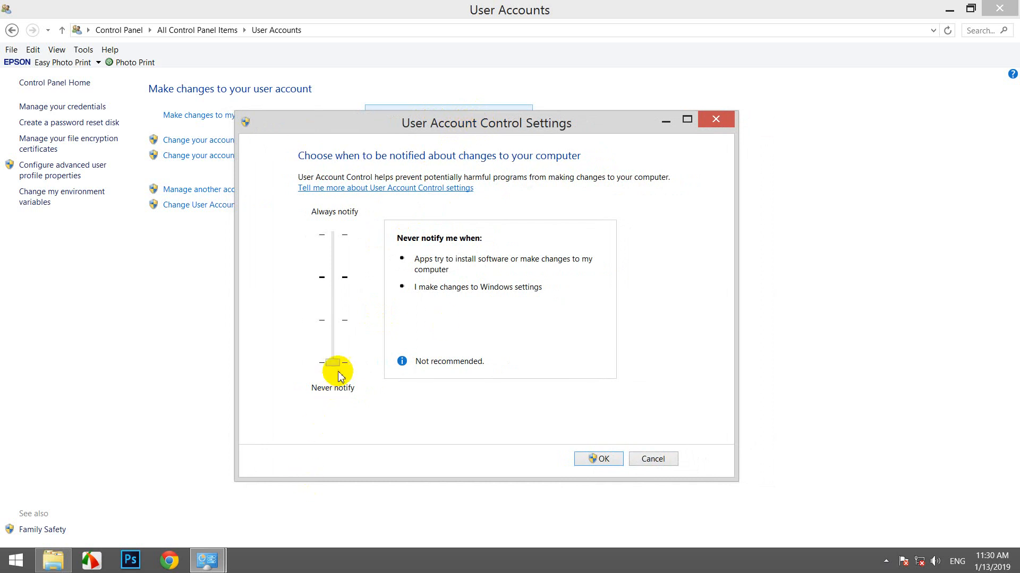
{"action": "left_click_drag", "start_coordinate": [331, 371], "coordinate": [336, 397]}
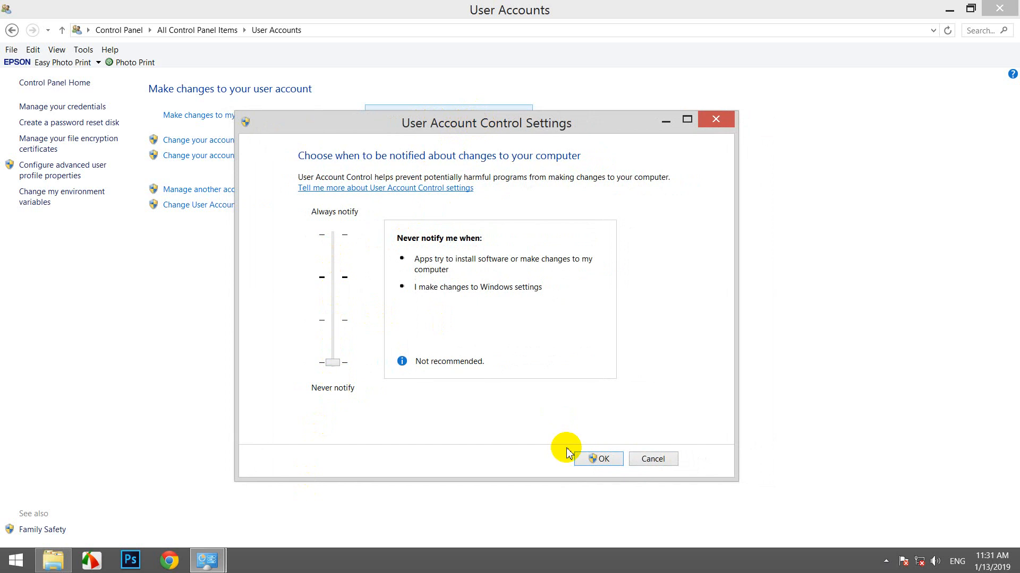
{"action": "left_click", "coordinate": [596, 460]}
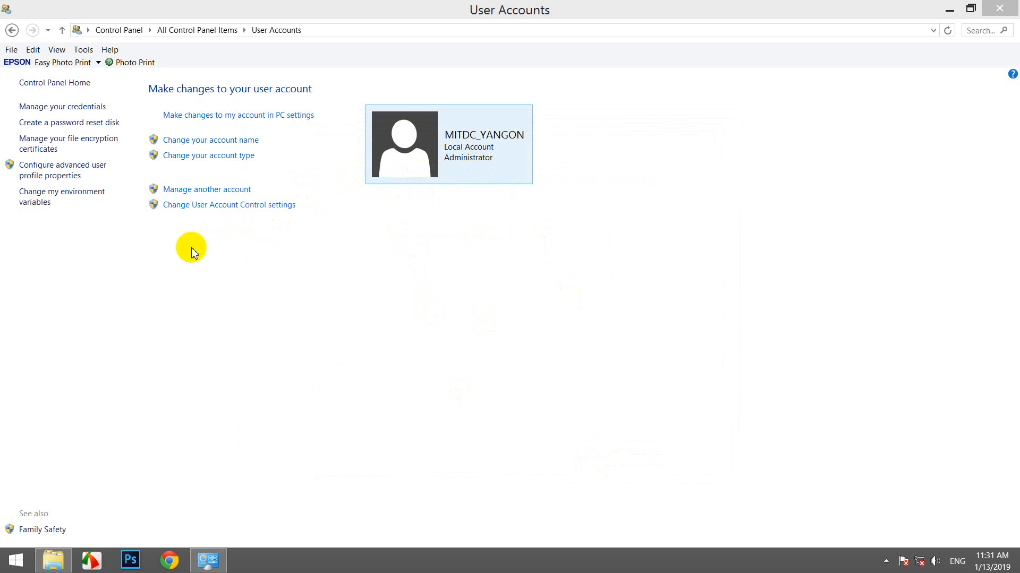
Reopen the User Account Control settings to check the notification level, and close them.
{"action": "left_click", "coordinate": [221, 205]}
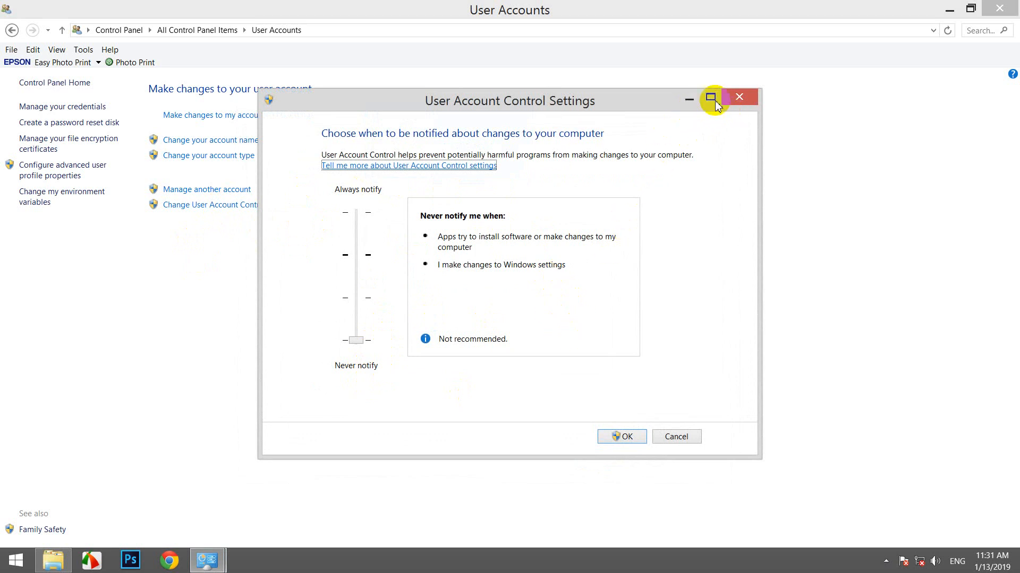
{"action": "left_click", "coordinate": [736, 99]}
Return to the list of all Control Panel items and open Windows Defender.
{"action": "left_click", "coordinate": [13, 30]}
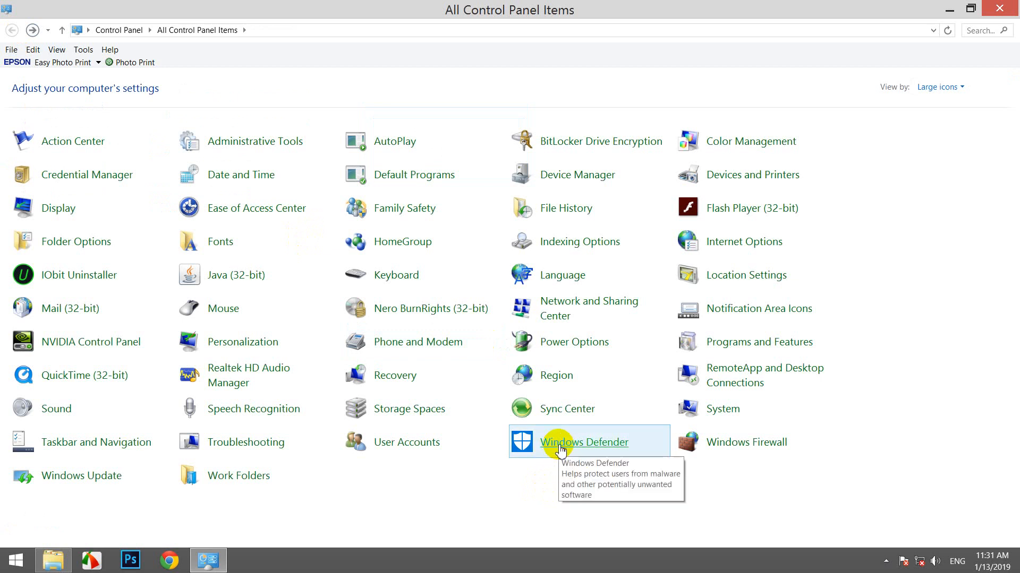
{"action": "left_click", "coordinate": [560, 450]}
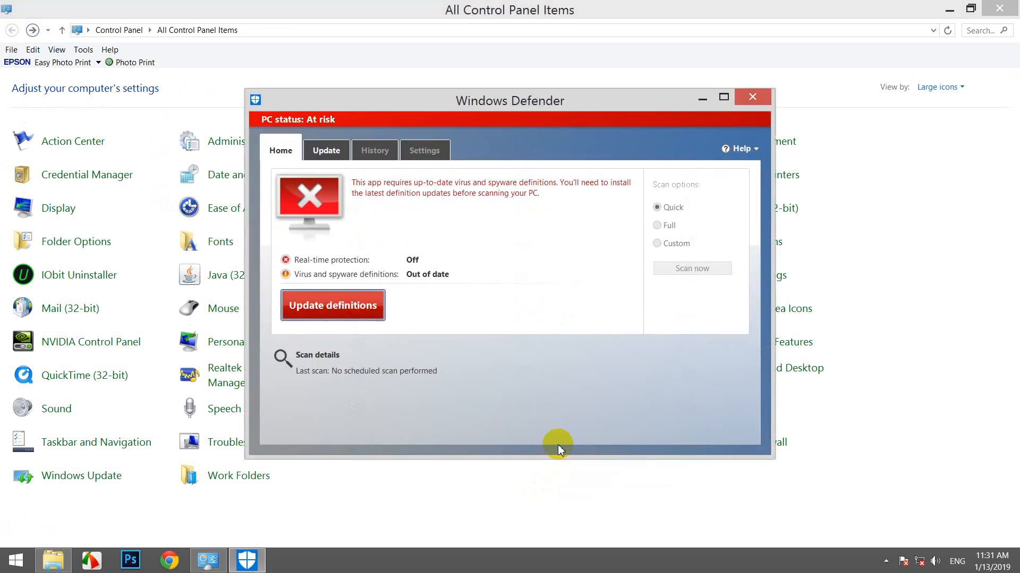
{"action": "left_click_drag", "start_coordinate": [538, 106], "coordinate": [492, 93]}
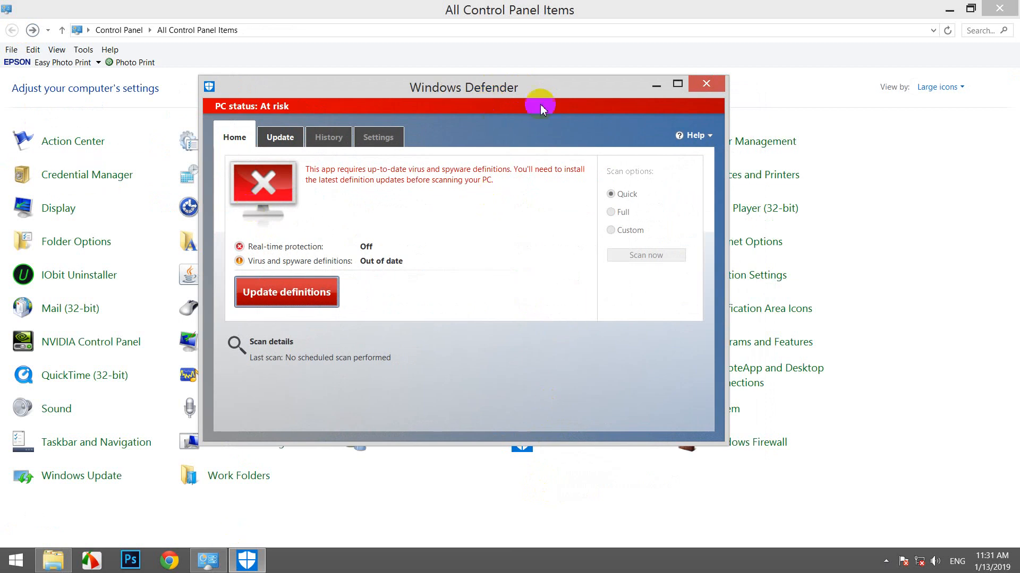
Review the protection status and scan options on the Windows Defender home page, and look at the definition update page.
{"action": "left_click_drag", "start_coordinate": [476, 91], "coordinate": [484, 114]}
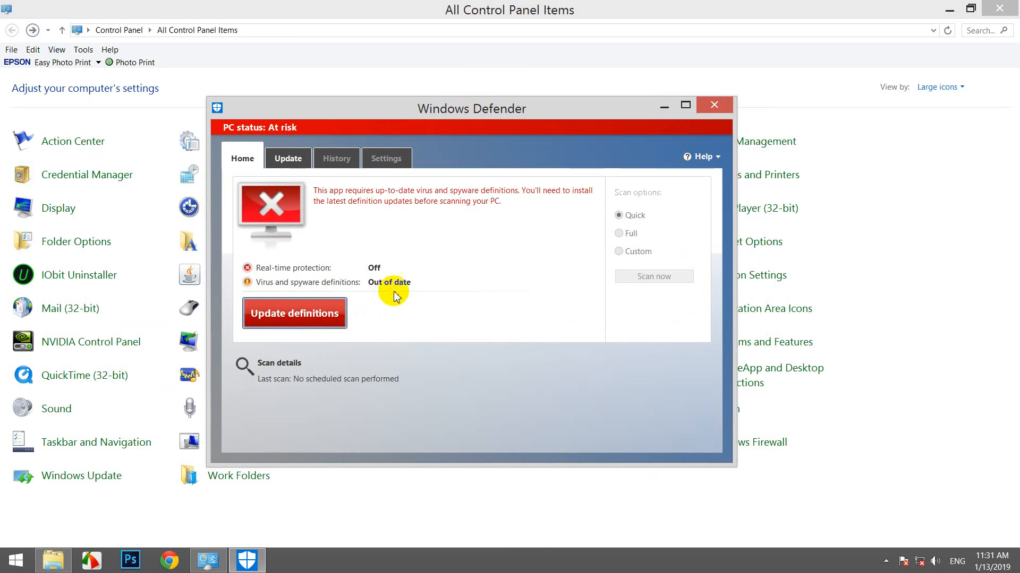
{"action": "left_click_drag", "start_coordinate": [462, 104], "coordinate": [497, 137]}
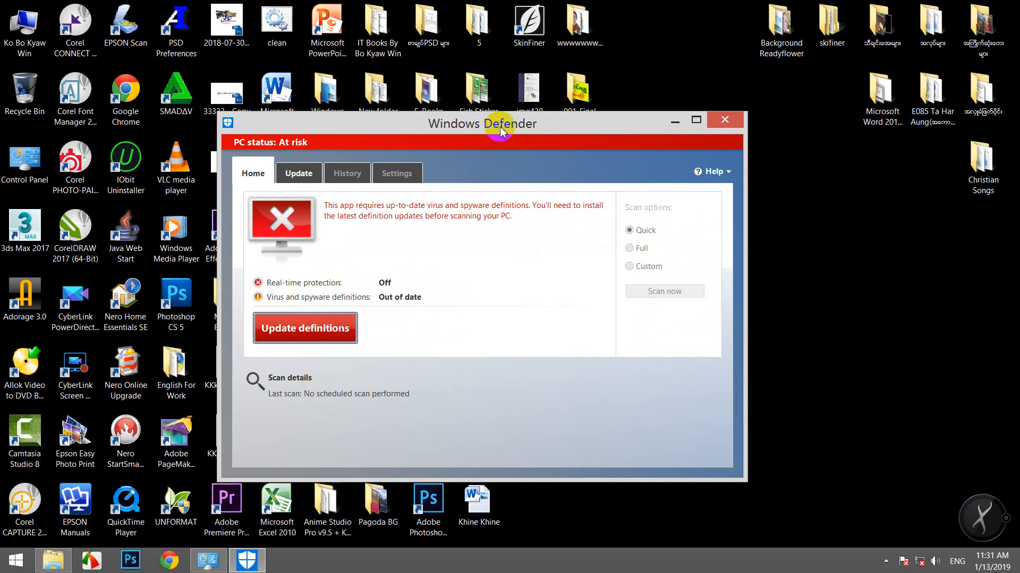
{"action": "mouse_move", "coordinate": [388, 297]}
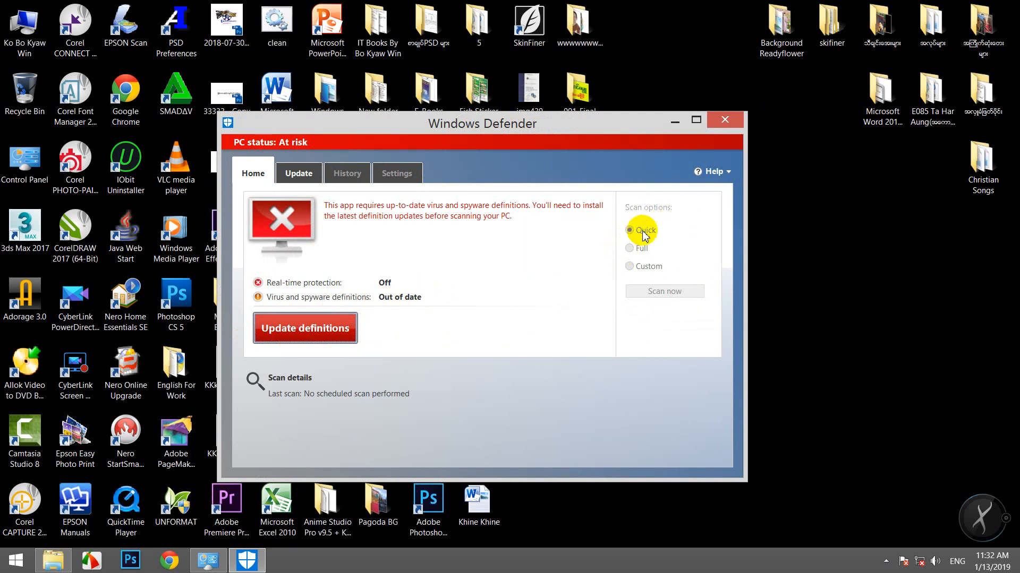
{"action": "mouse_move", "coordinate": [628, 255]}
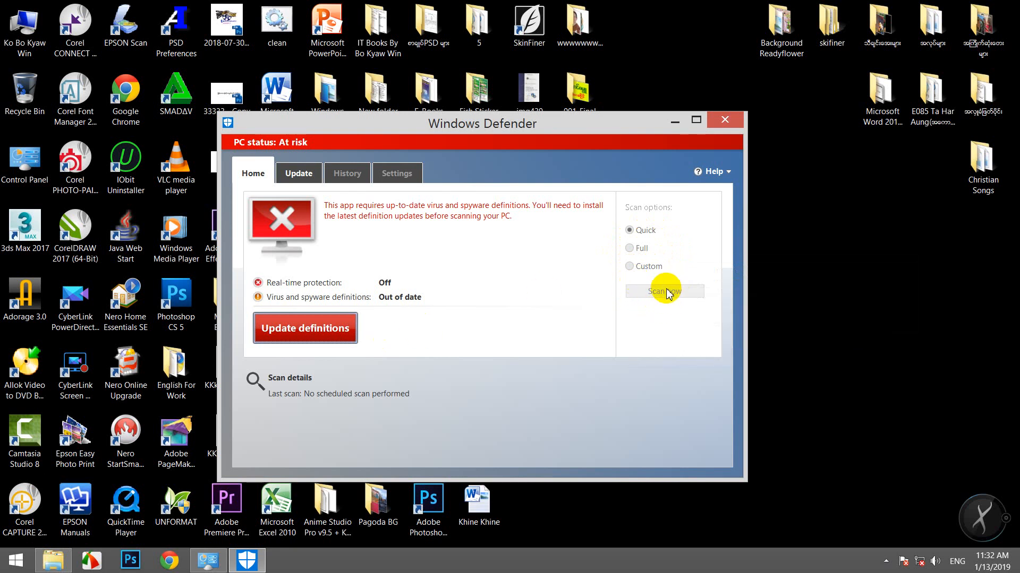
{"action": "left_click", "coordinate": [378, 168]}
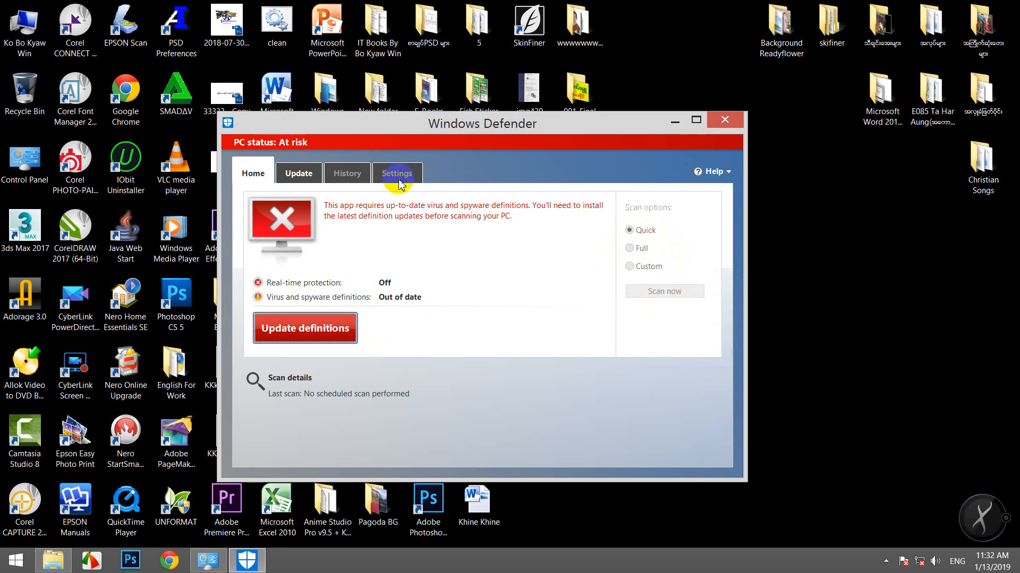
{"action": "left_click", "coordinate": [294, 174]}
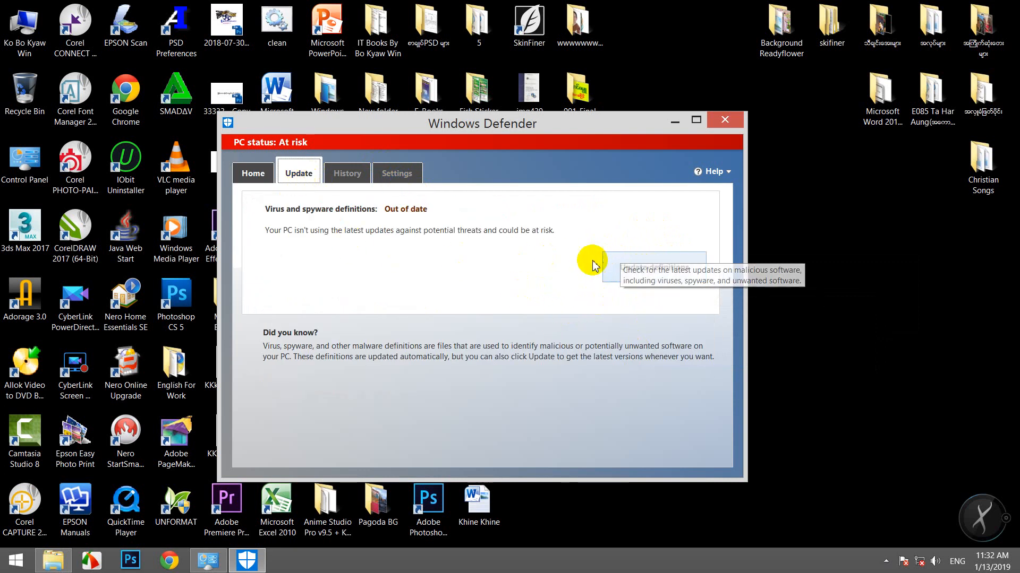
{"action": "left_click", "coordinate": [259, 179]}
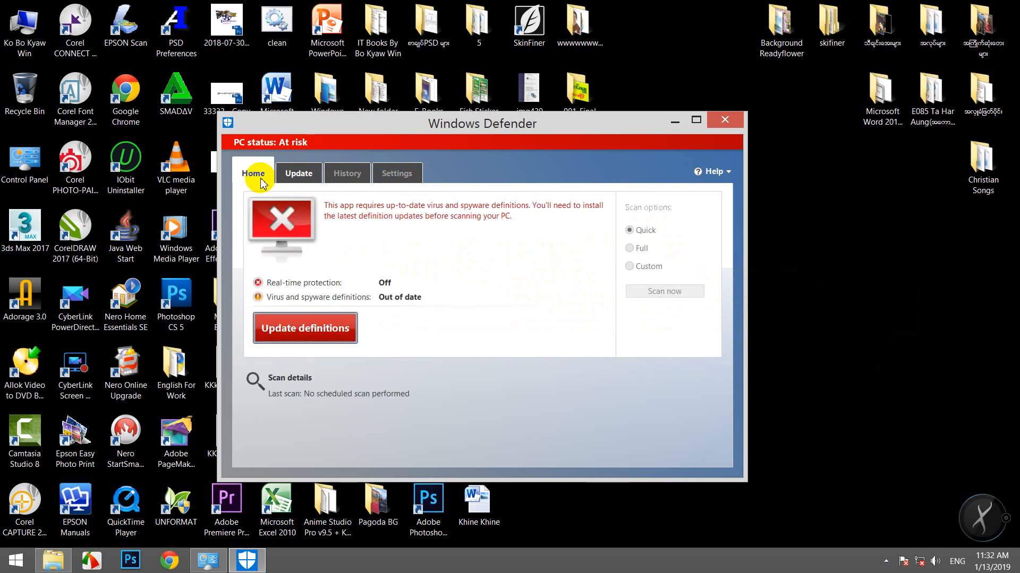
{"action": "left_click", "coordinate": [303, 178]}
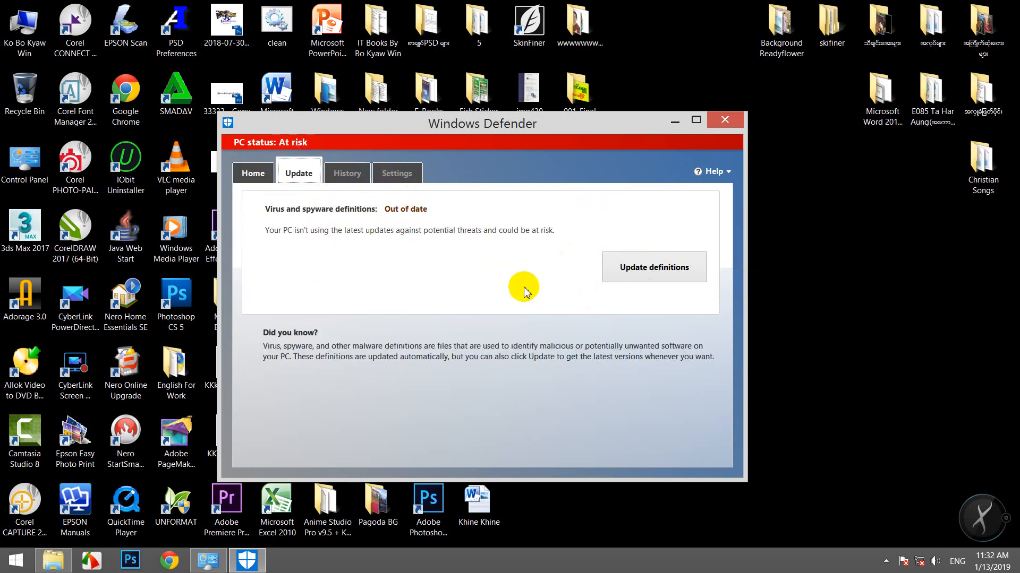
{"action": "left_click", "coordinate": [255, 172]}
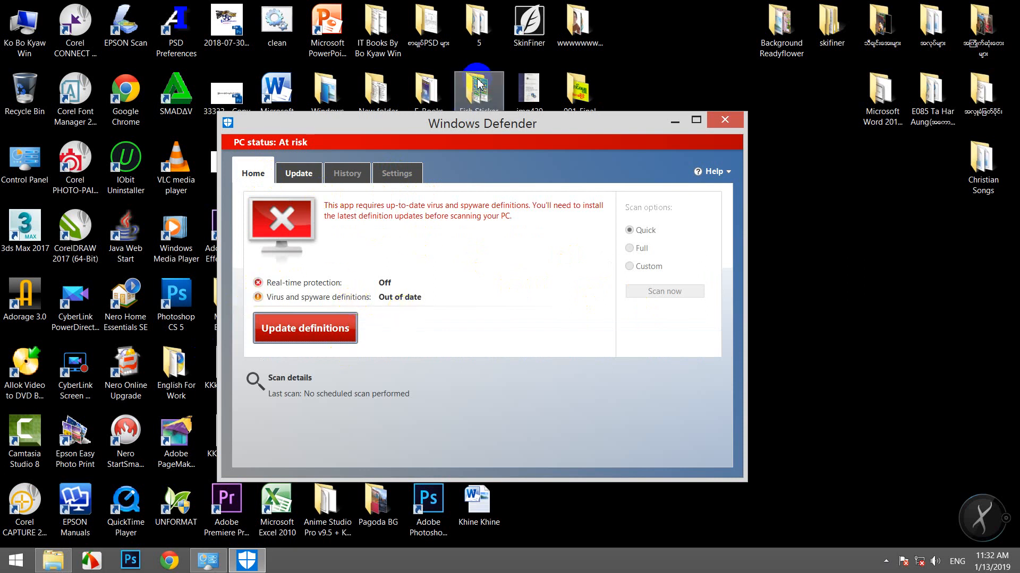
{"action": "left_click_drag", "start_coordinate": [481, 123], "coordinate": [572, 145]}
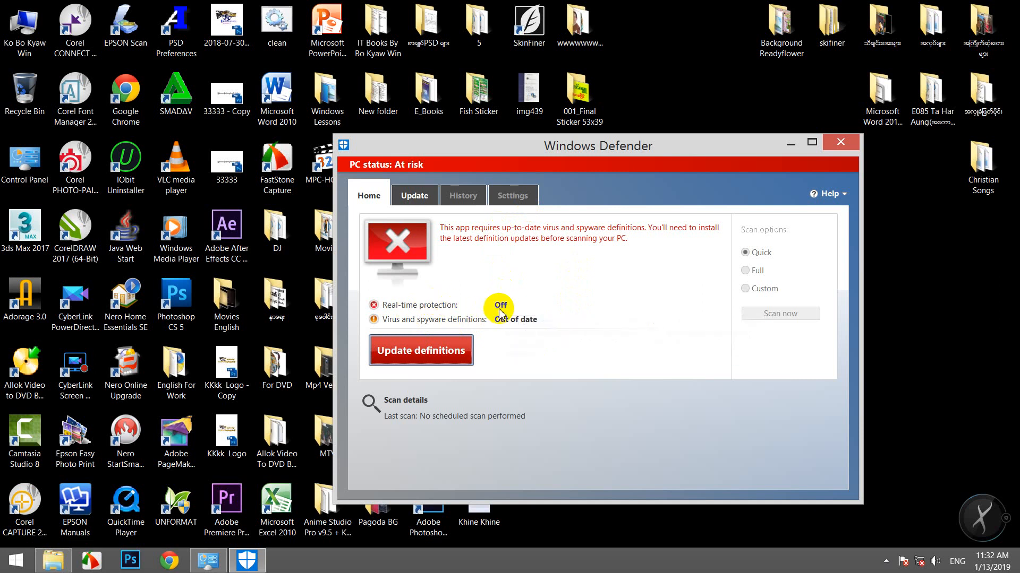
{"action": "left_click_drag", "start_coordinate": [554, 144], "coordinate": [545, 146]}
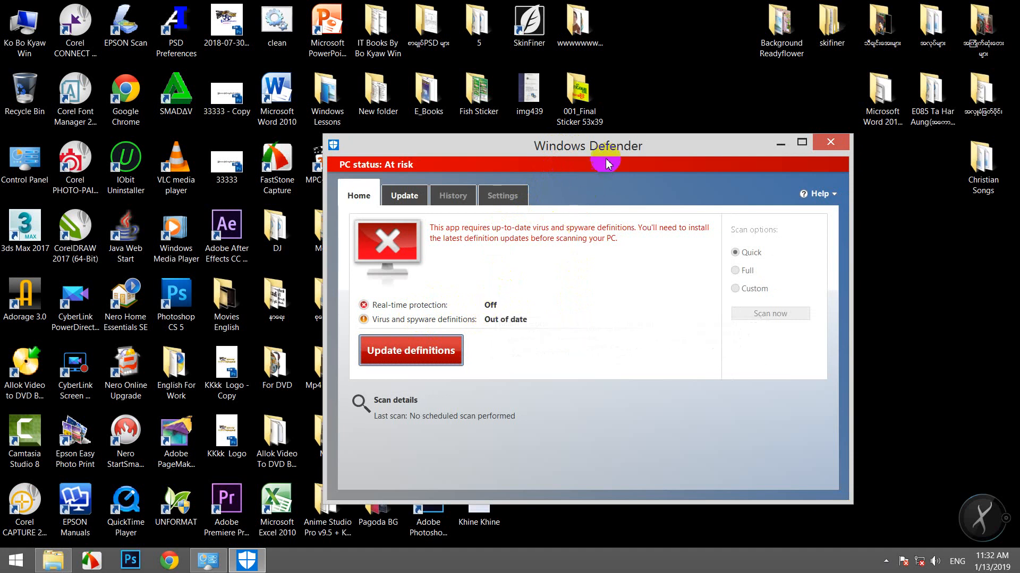
{"action": "left_click_drag", "start_coordinate": [624, 150], "coordinate": [704, 132]}
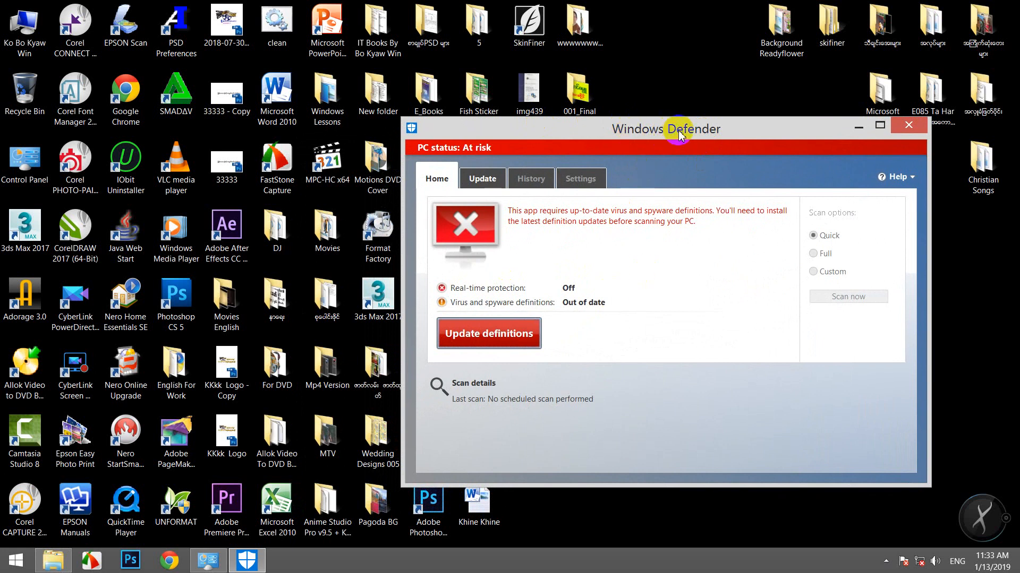
{"action": "mouse_move", "coordinate": [678, 129]}
{"action": "left_mouse_down"}
{"action": "mouse_move", "coordinate": [686, 116]}
{"action": "mouse_move", "coordinate": [681, 125]}
{"action": "left_mouse_up"}
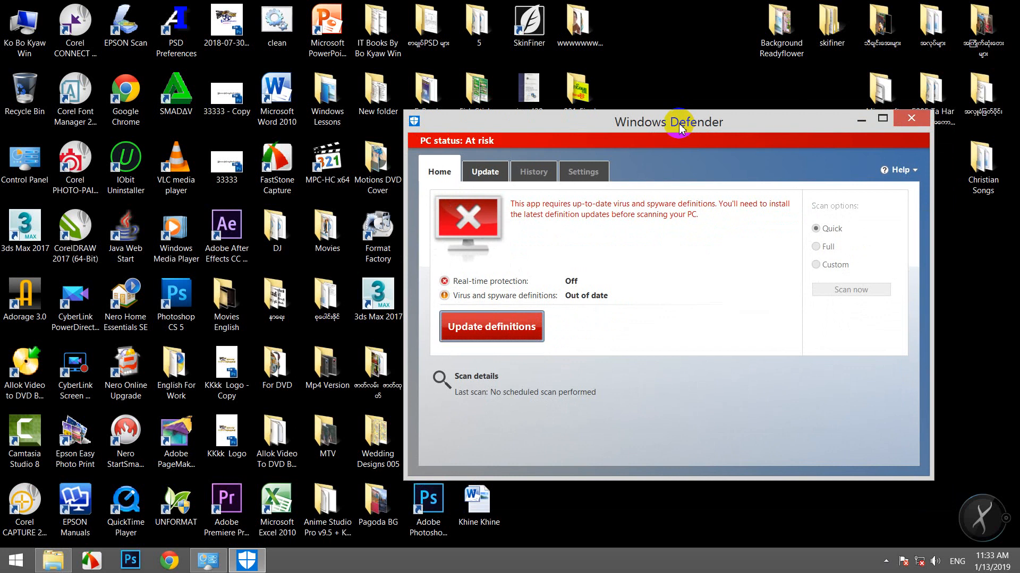
{"action": "left_click_drag", "start_coordinate": [679, 124], "coordinate": [678, 131]}
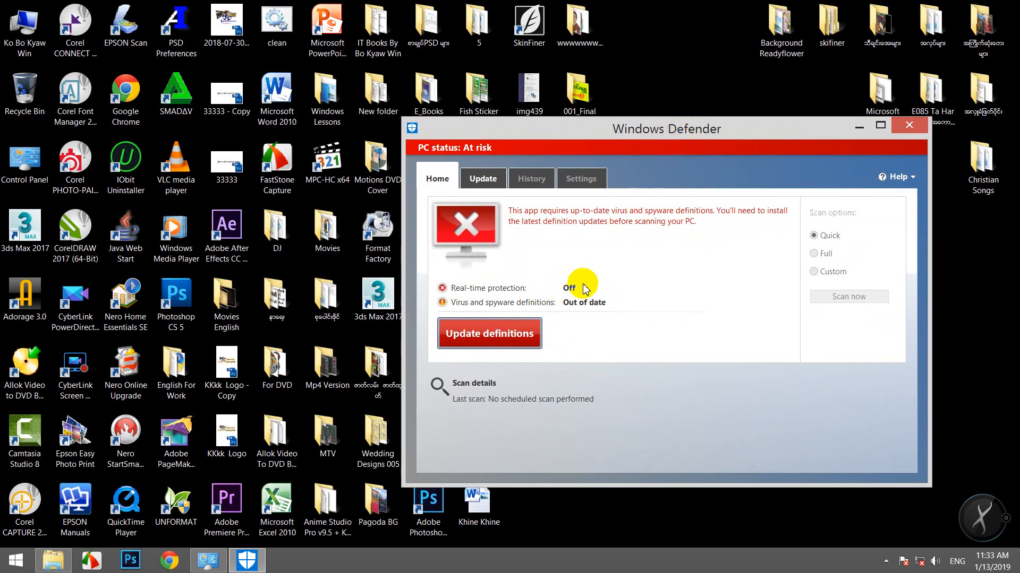
{"action": "left_click_drag", "start_coordinate": [677, 136], "coordinate": [670, 136]}
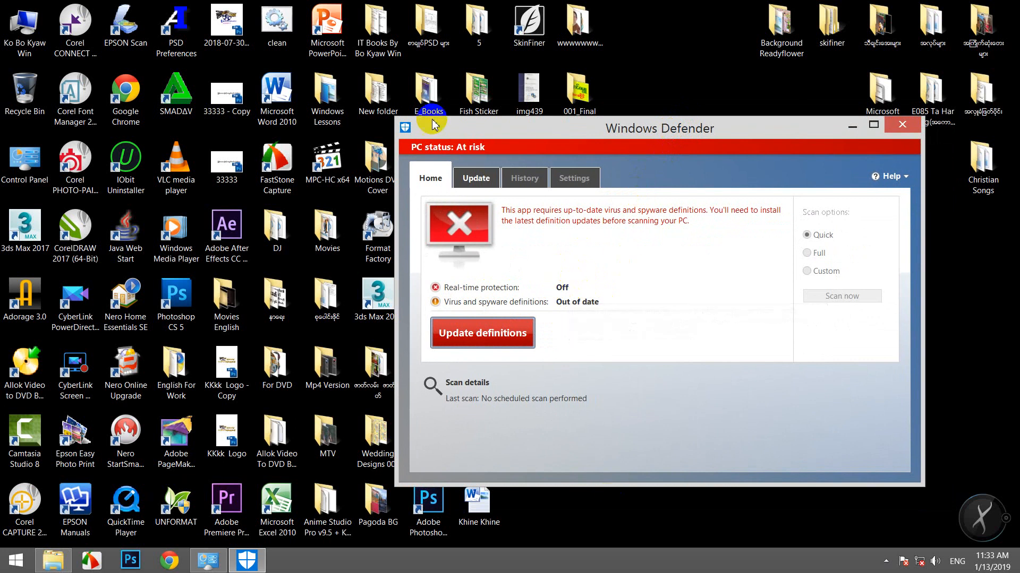
{"action": "mouse_move", "coordinate": [632, 131]}
{"action": "left_mouse_down"}
{"action": "mouse_move", "coordinate": [660, 142]}
{"action": "mouse_move", "coordinate": [695, 135]}
{"action": "mouse_move", "coordinate": [571, 138]}
{"action": "mouse_move", "coordinate": [651, 127]}
{"action": "left_mouse_up"}
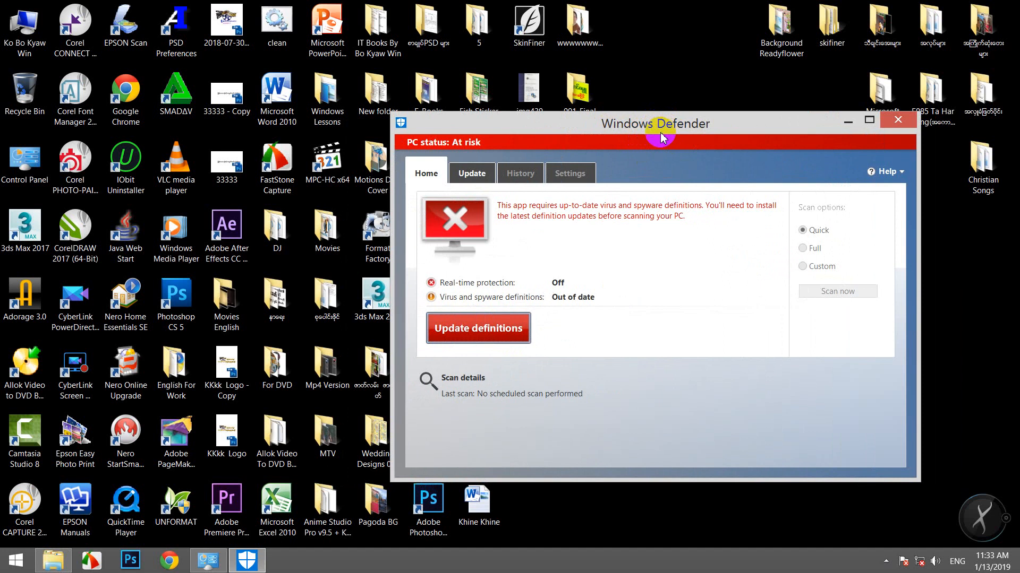
{"action": "left_click_drag", "start_coordinate": [663, 124], "coordinate": [652, 147]}
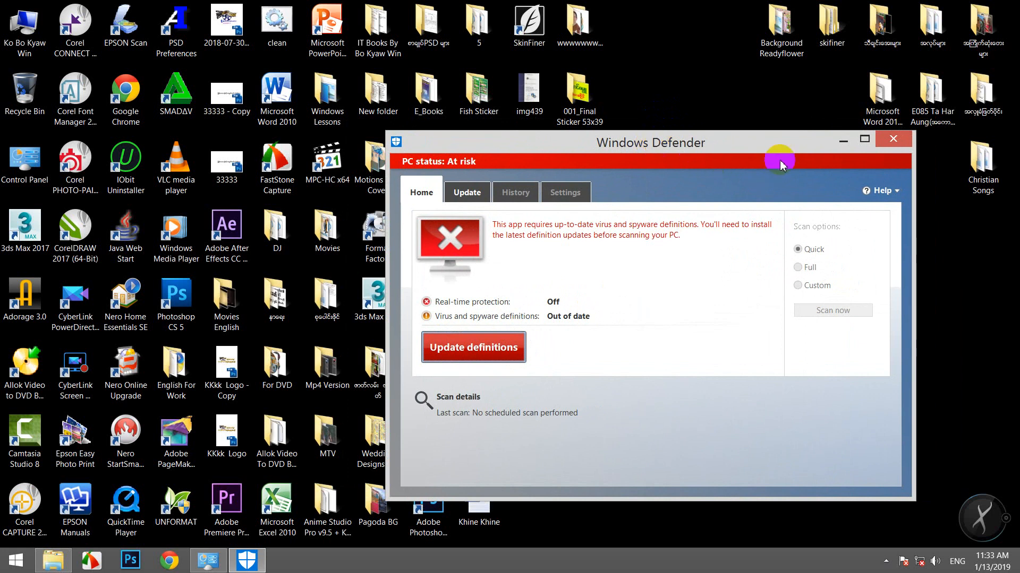
Close Windows Defender and open the Windows Firewall on/off settings for each network type from Control Panel.
{"action": "left_click", "coordinate": [893, 140]}
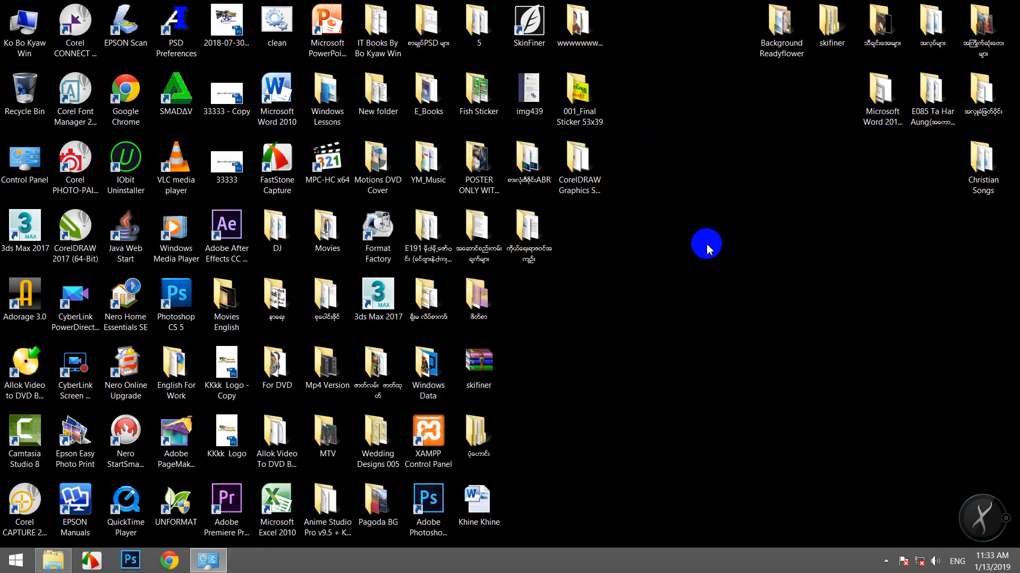
{"action": "left_click", "coordinate": [203, 562]}
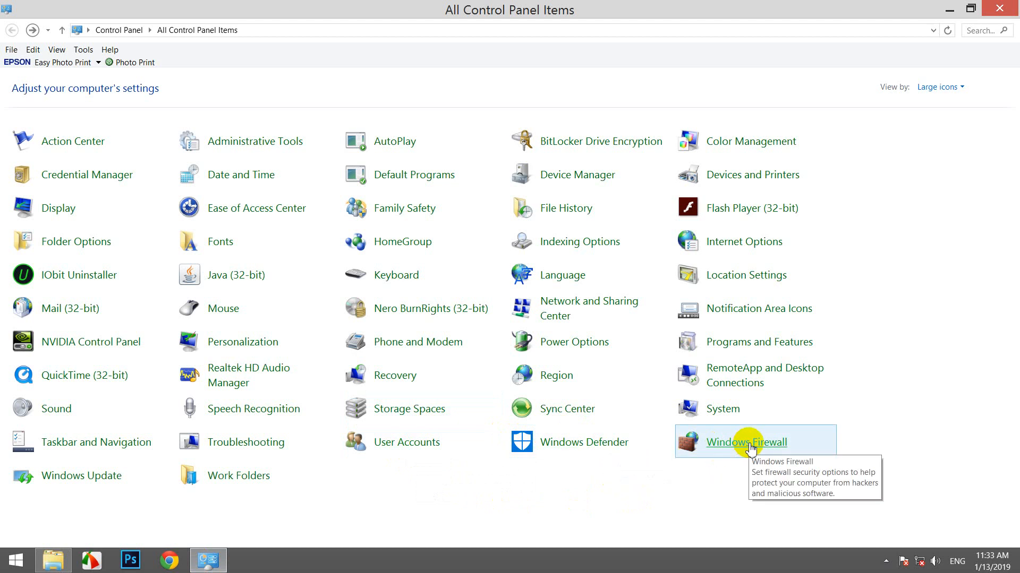
{"action": "left_click", "coordinate": [749, 442]}
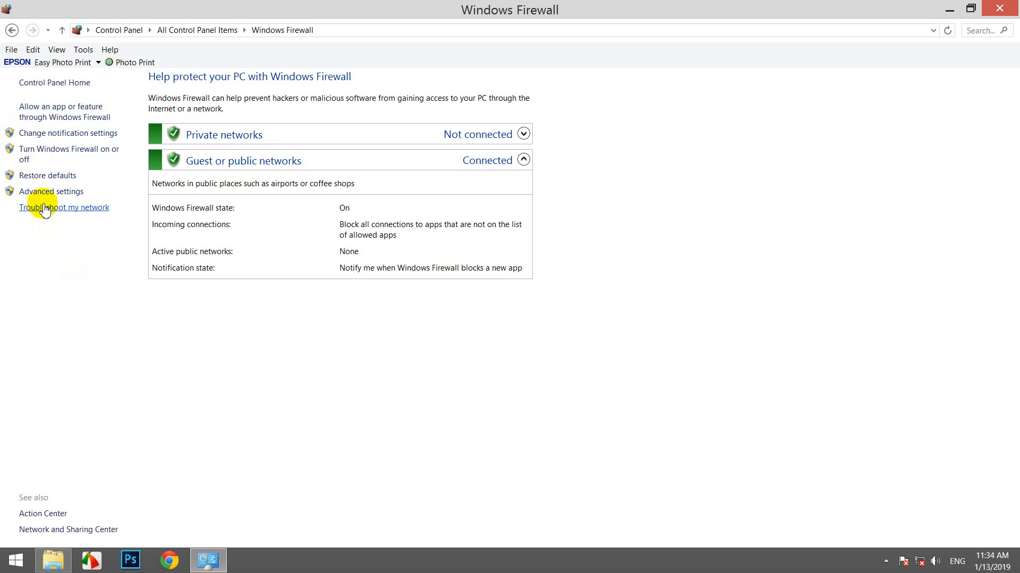
{"action": "left_click", "coordinate": [71, 152]}
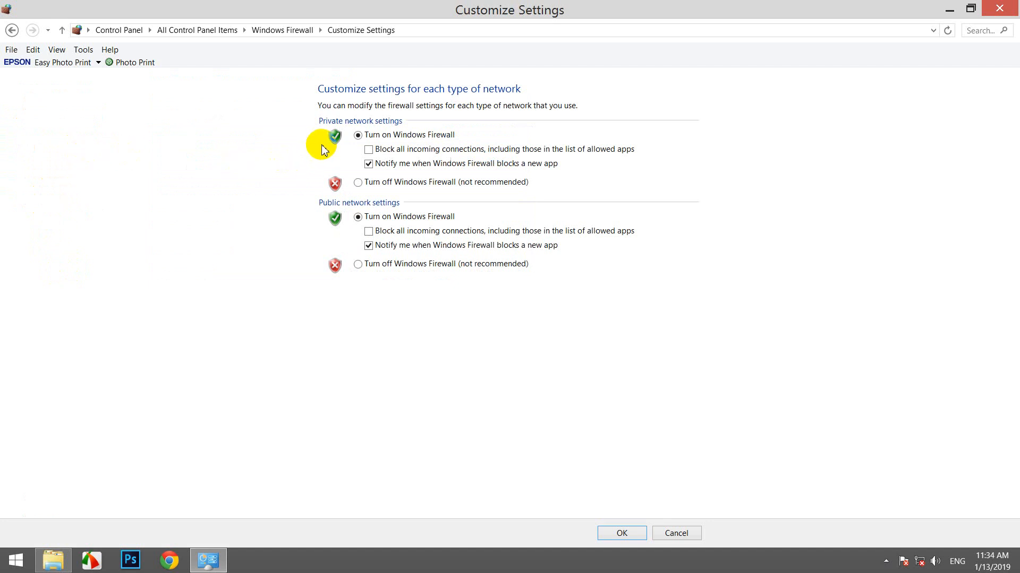
{"action": "left_click", "coordinate": [12, 30]}
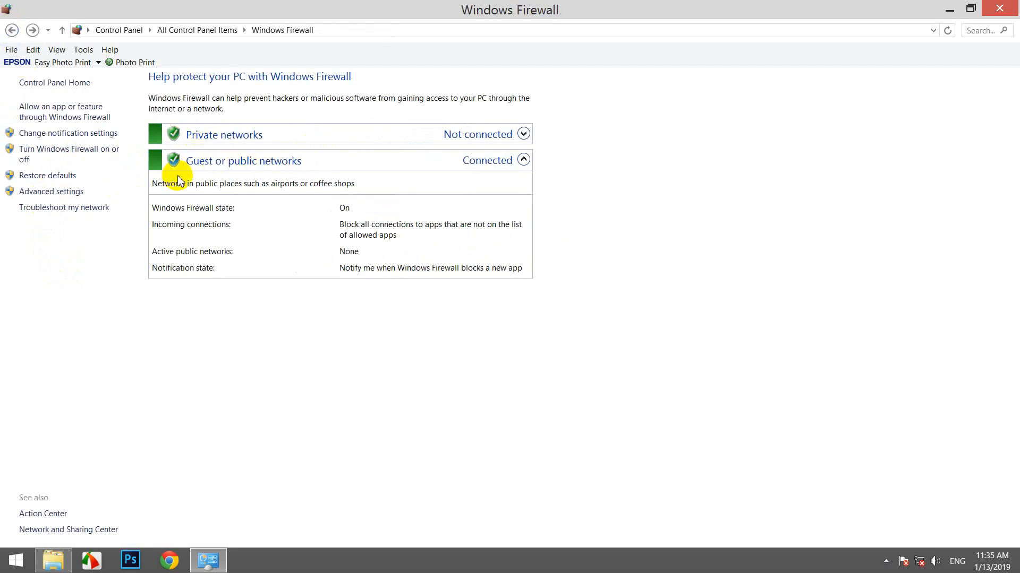
{"action": "left_click", "coordinate": [33, 154]}
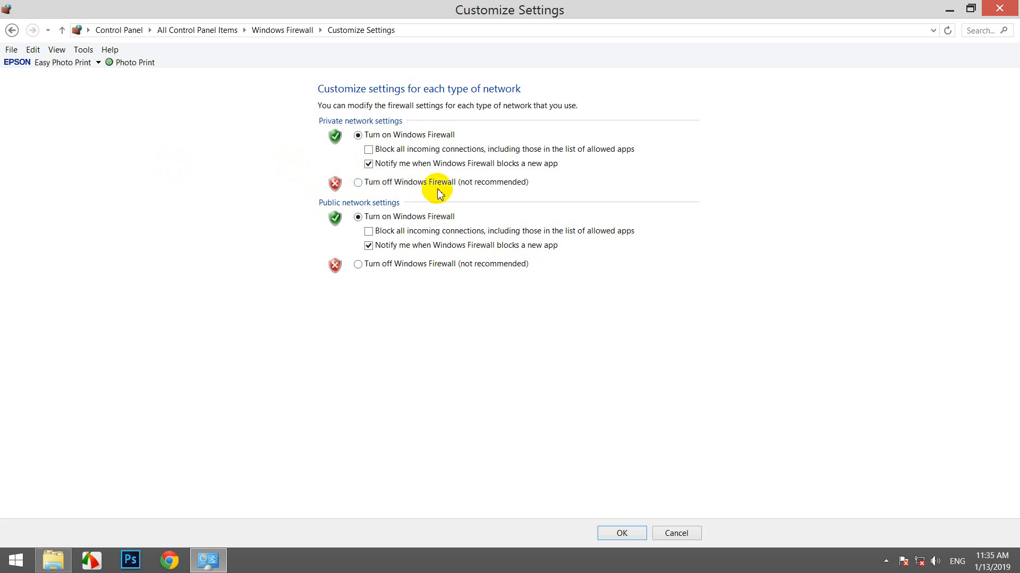
Turn off Windows Firewall for private and public networks, and disable the public network's notification about blocked new apps.
{"action": "left_click", "coordinate": [358, 183]}
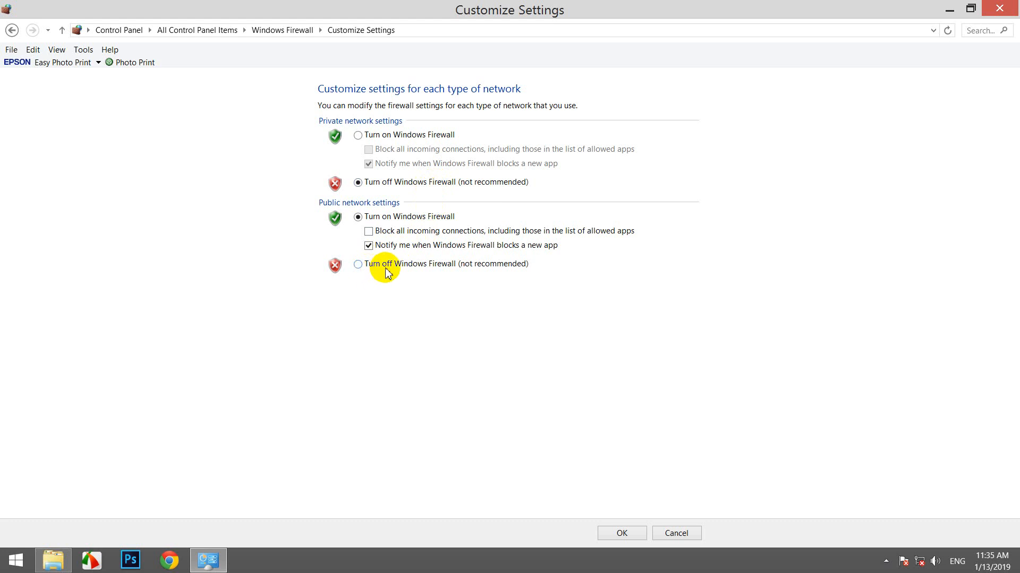
{"action": "left_click", "coordinate": [361, 265]}
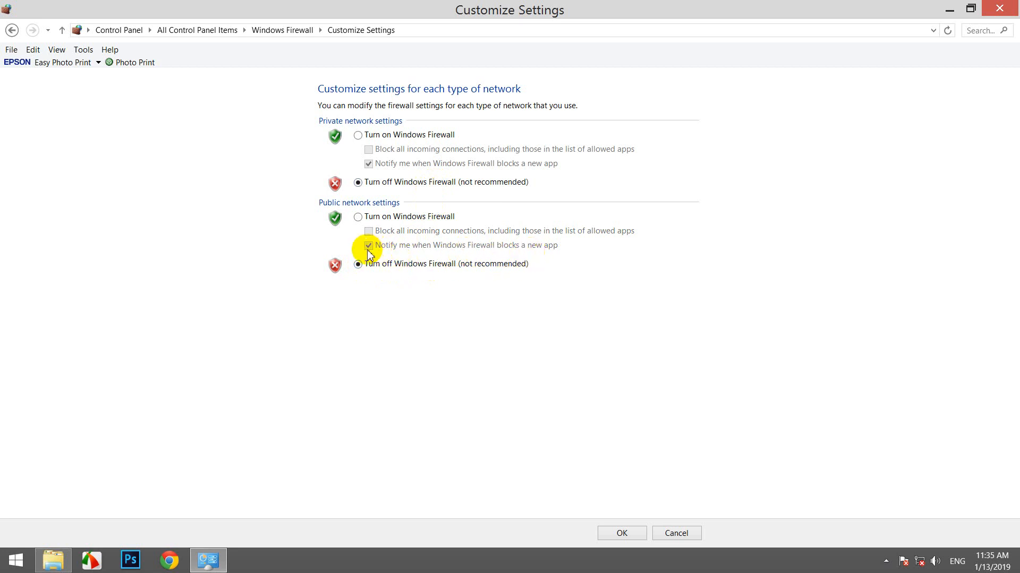
{"action": "left_click", "coordinate": [357, 217]}
{"action": "left_click", "coordinate": [368, 246]}
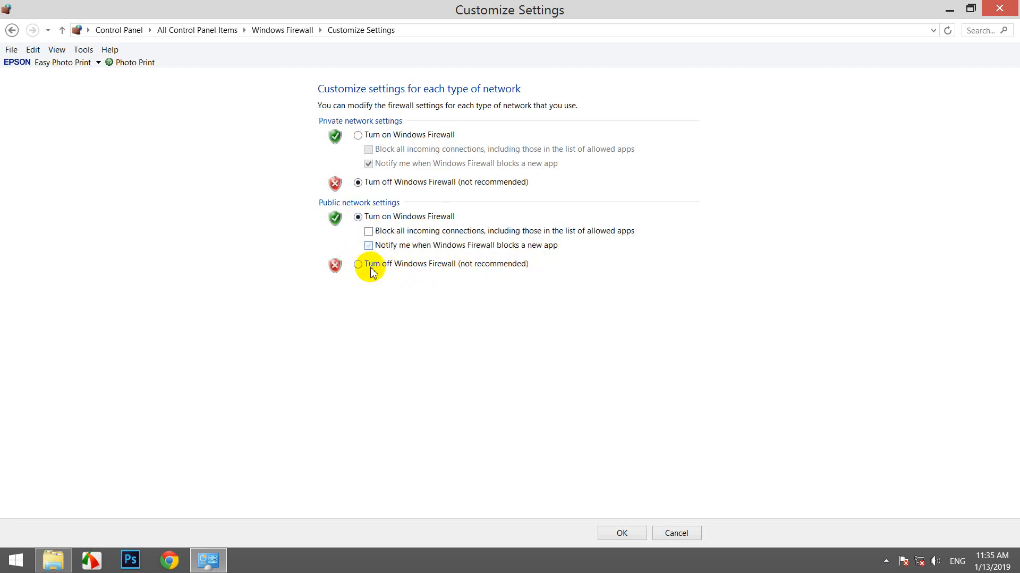
{"action": "left_click", "coordinate": [359, 265]}
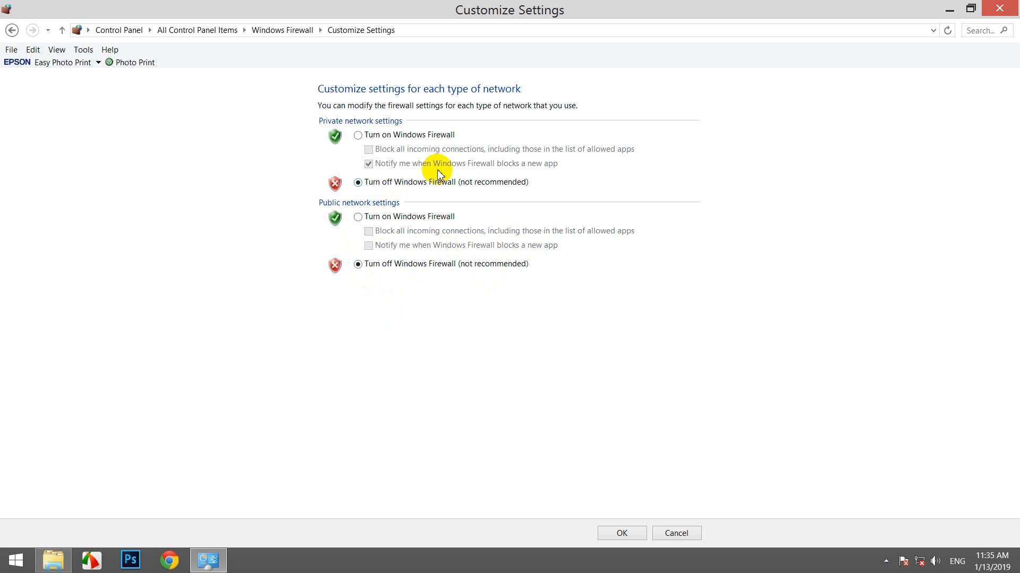
Disable the private network's notification about blocked new apps, keeping its firewall set to off, and apply the firewall settings.
{"action": "left_click", "coordinate": [357, 136]}
{"action": "left_click", "coordinate": [368, 163]}
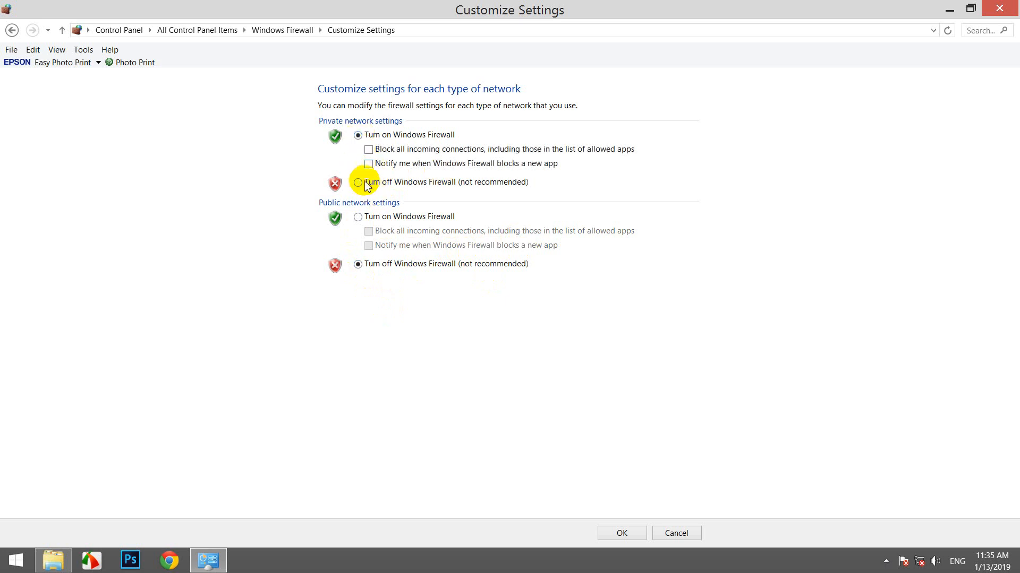
{"action": "left_click", "coordinate": [359, 184]}
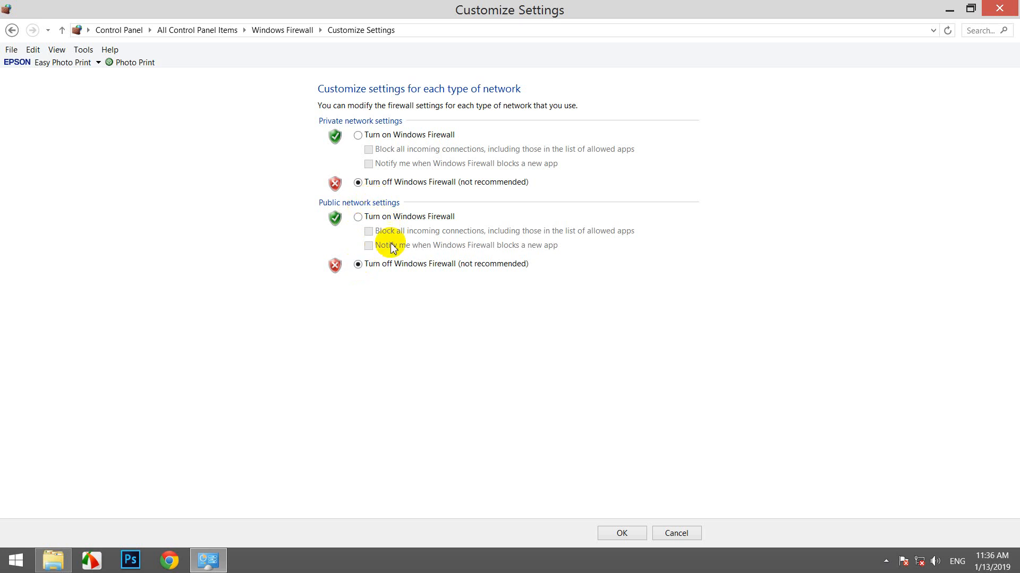
{"action": "left_click", "coordinate": [629, 534]}
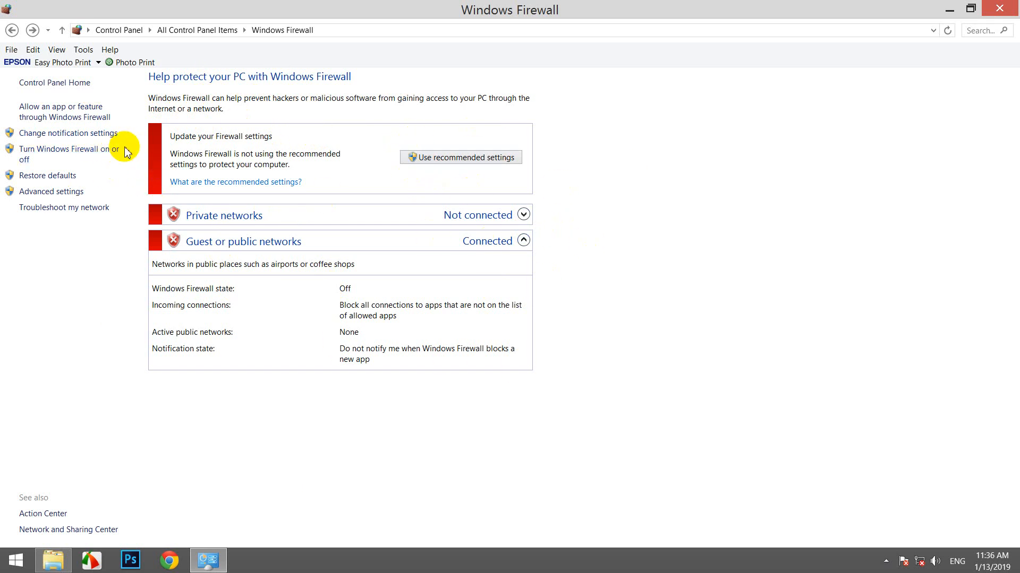
{"action": "left_click", "coordinate": [176, 189]}
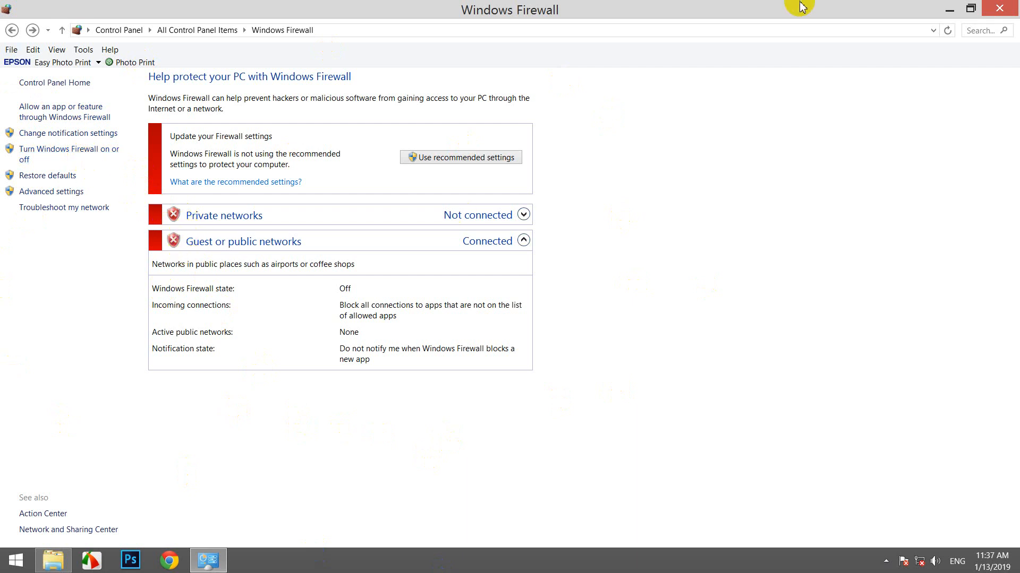
{"action": "left_click", "coordinate": [1000, 9]}
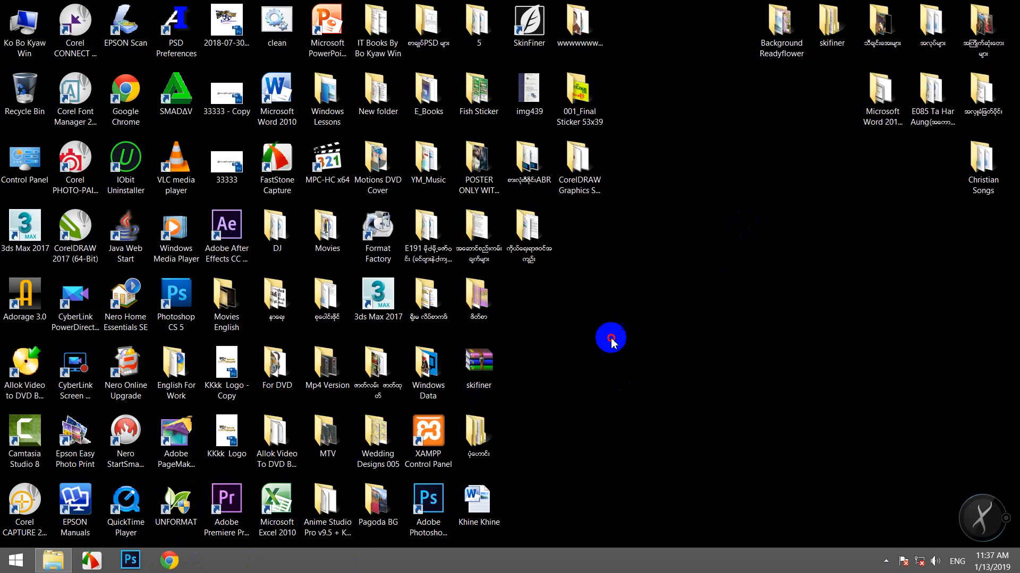
Reopen Control Panel from the desktop, look at the User Accounts page, and close the window.
{"action": "right_click", "coordinate": [34, 167]}
{"action": "double_click", "coordinate": [19, 159]}
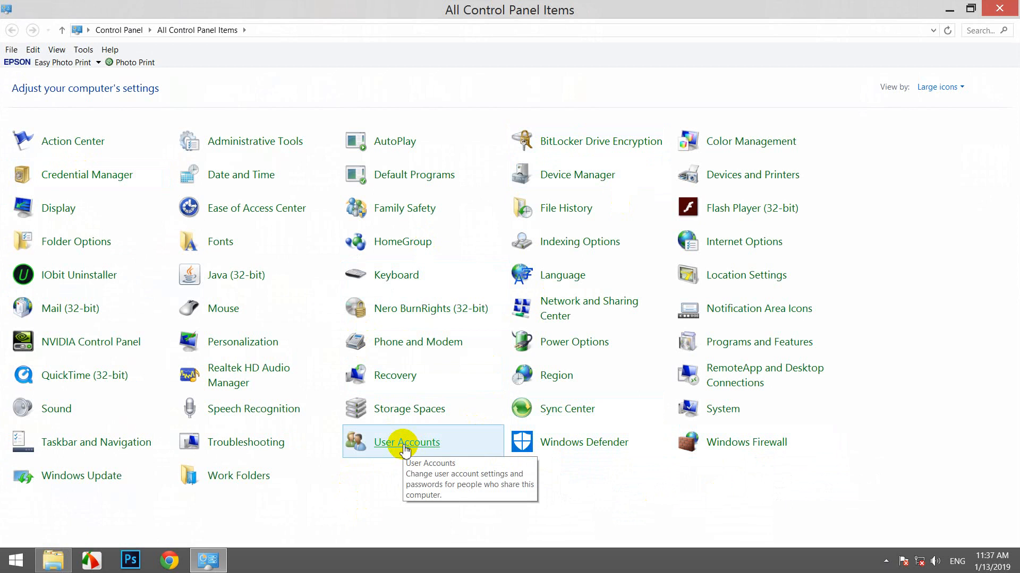
{"action": "left_click", "coordinate": [679, 478]}
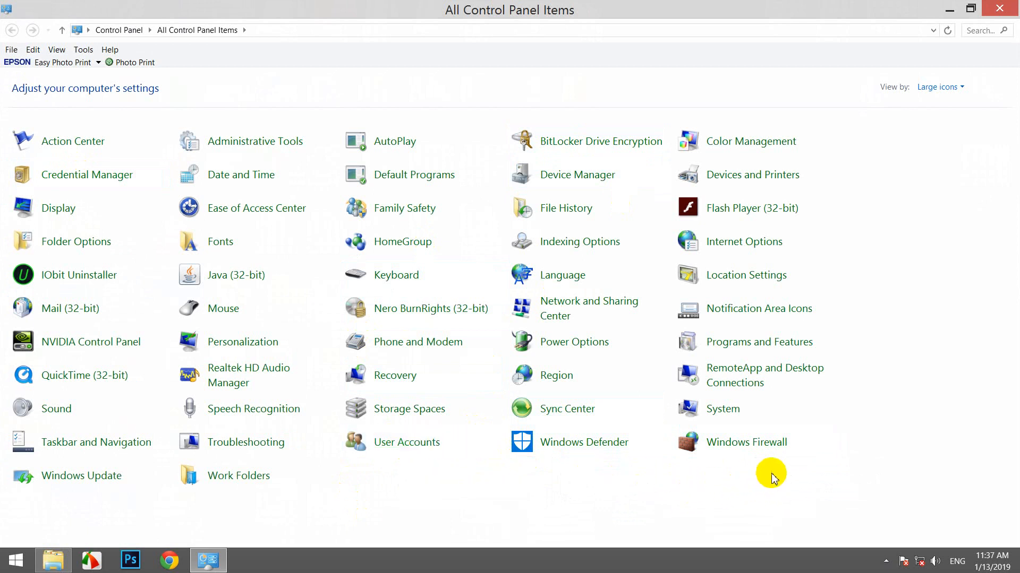
{"action": "left_click", "coordinate": [428, 442]}
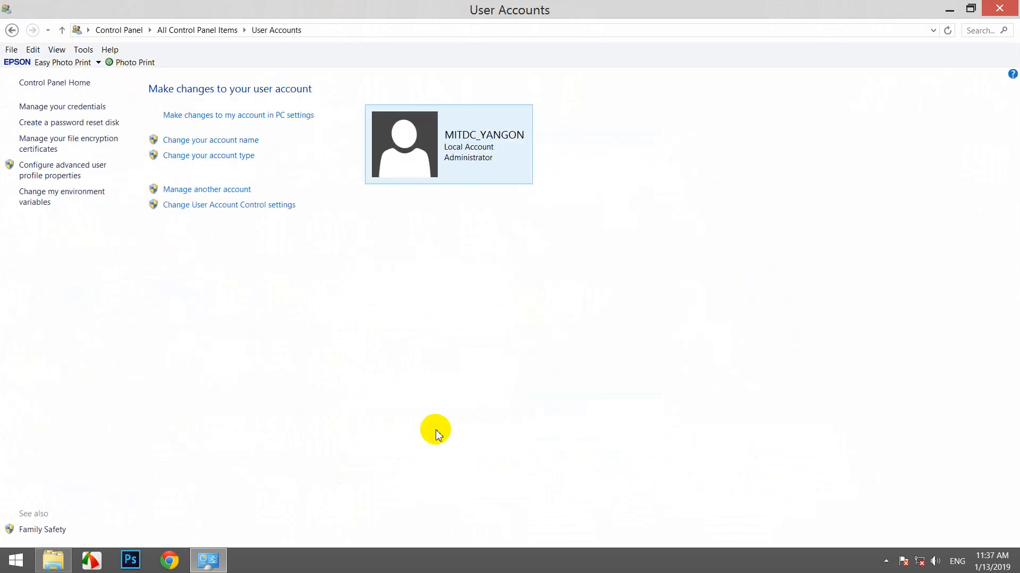
{"action": "left_click", "coordinate": [1009, 7]}
{"action": "right_click", "coordinate": [691, 137]}
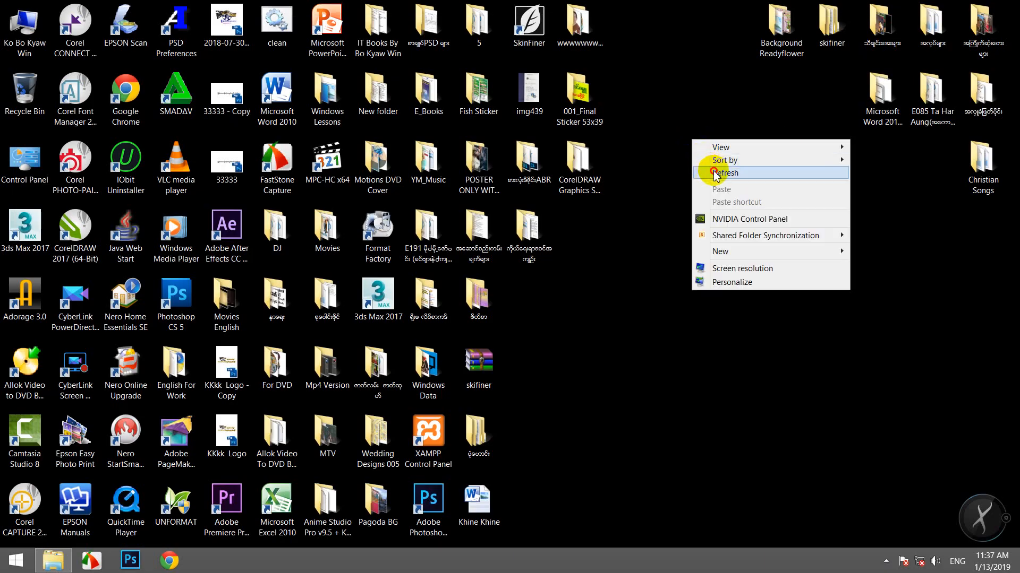